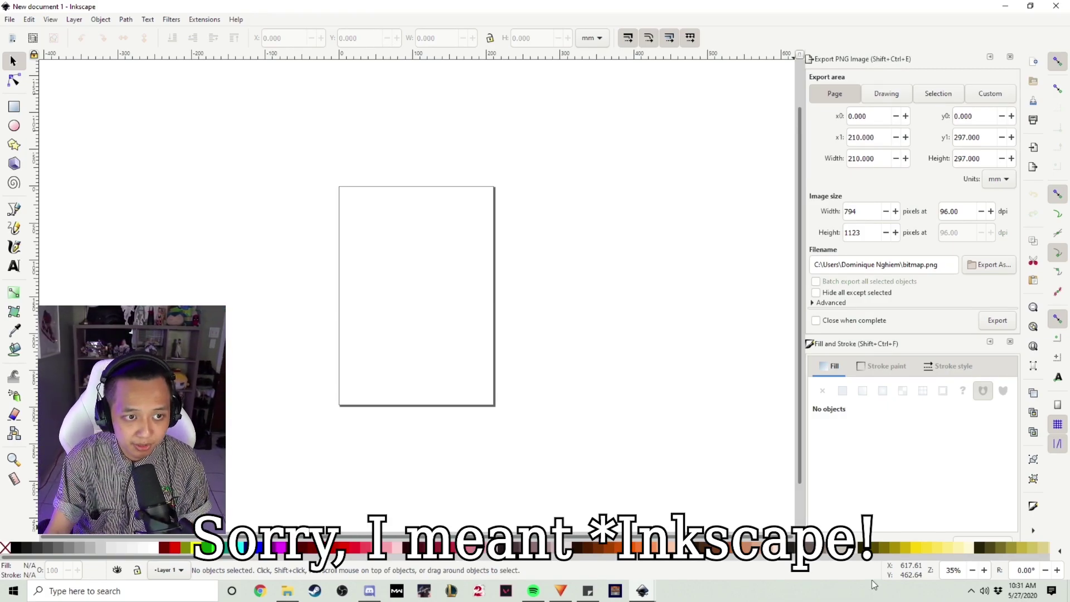
Step: Resize the Inkscape page to 1920 × 1080 px and enable bounding-box snapping
left_click(14, 23)
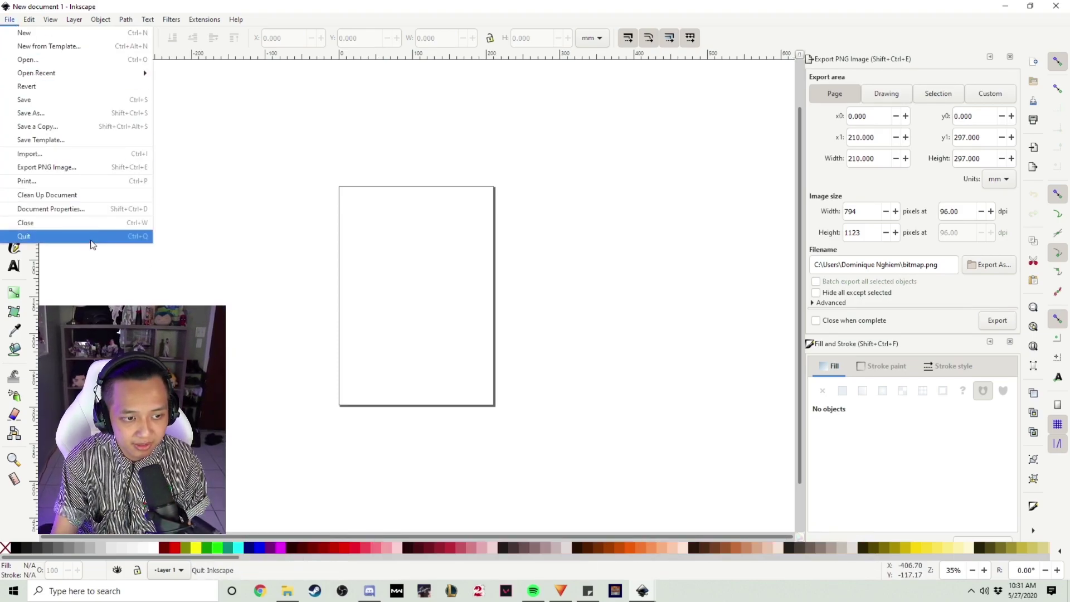
left_click(84, 213)
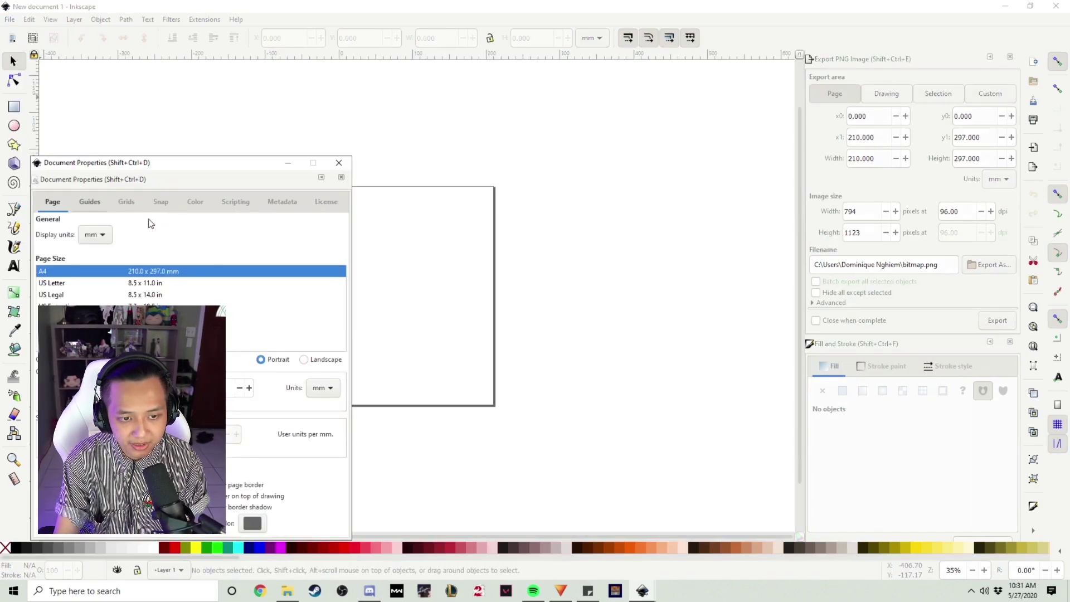
left_click_drag(189, 178, 356, 94)
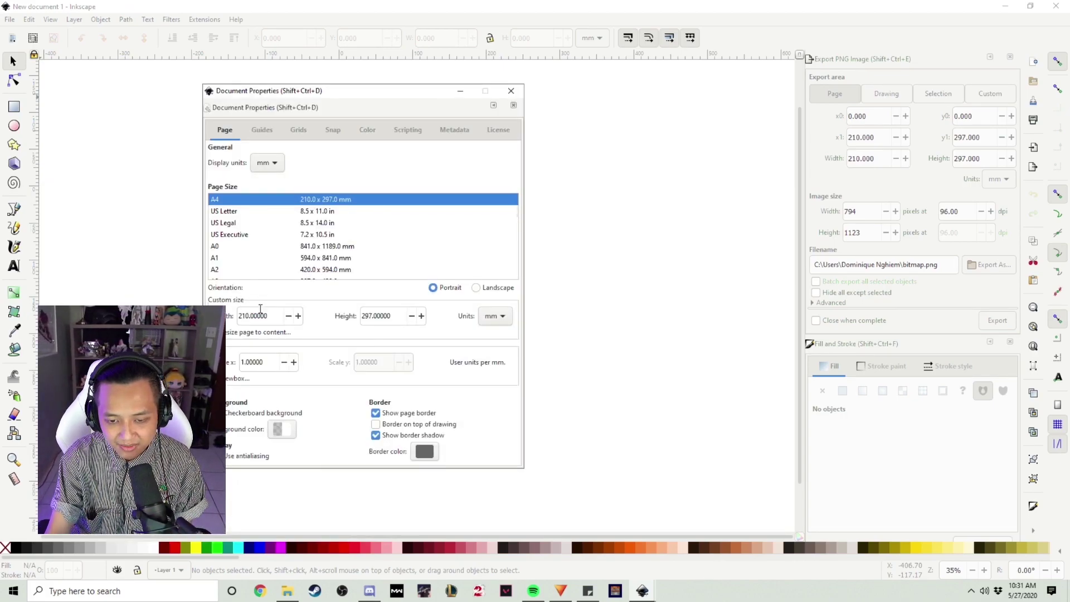
left_click(495, 316)
left_click(493, 363)
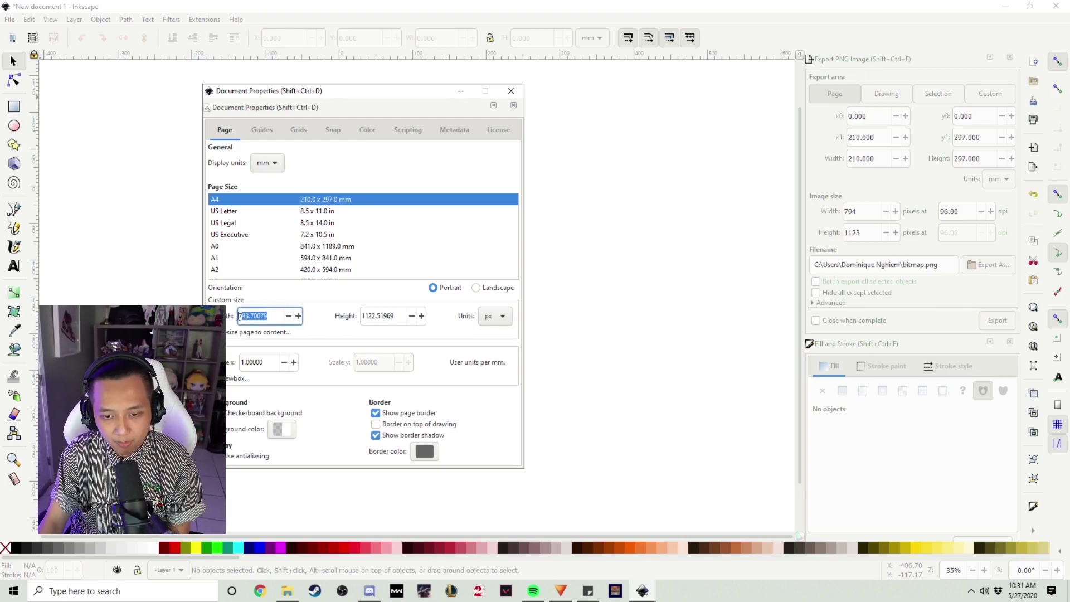
type("1920")
key("Tab")
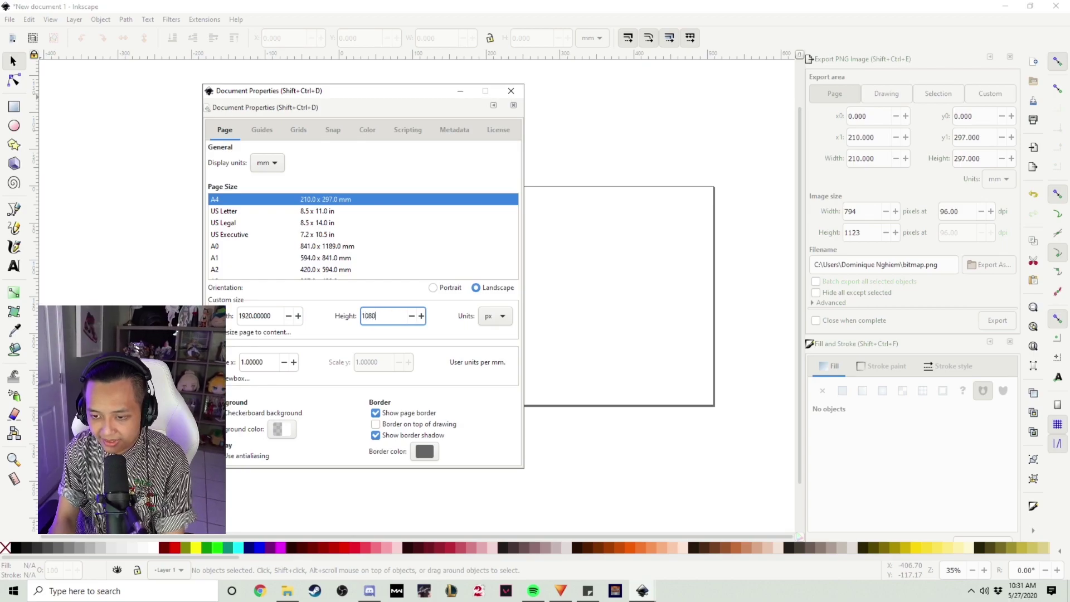
key("Return")
left_click(511, 91)
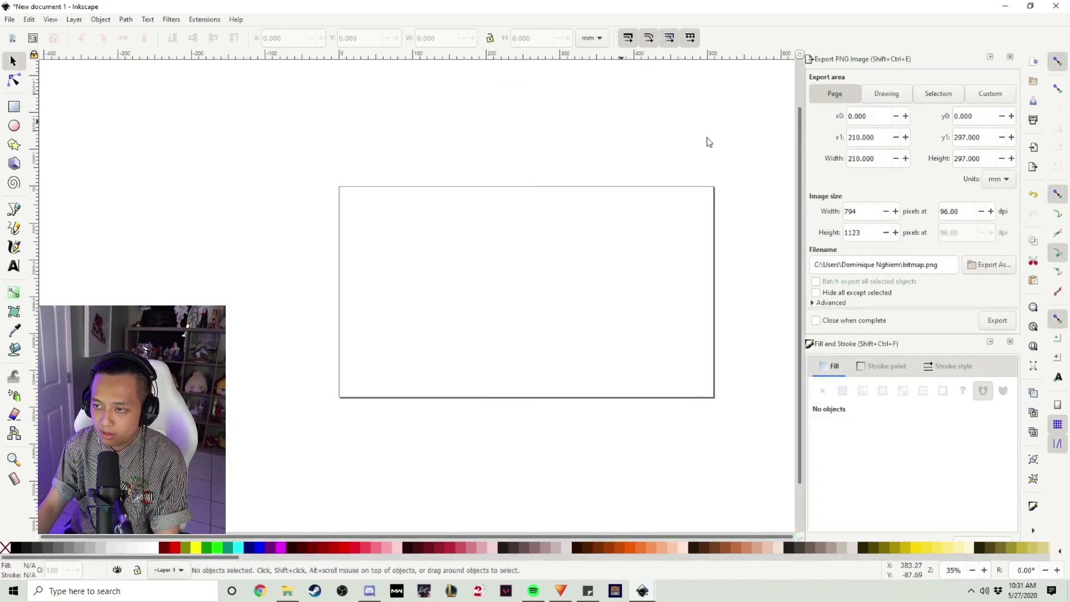
left_click(1058, 89)
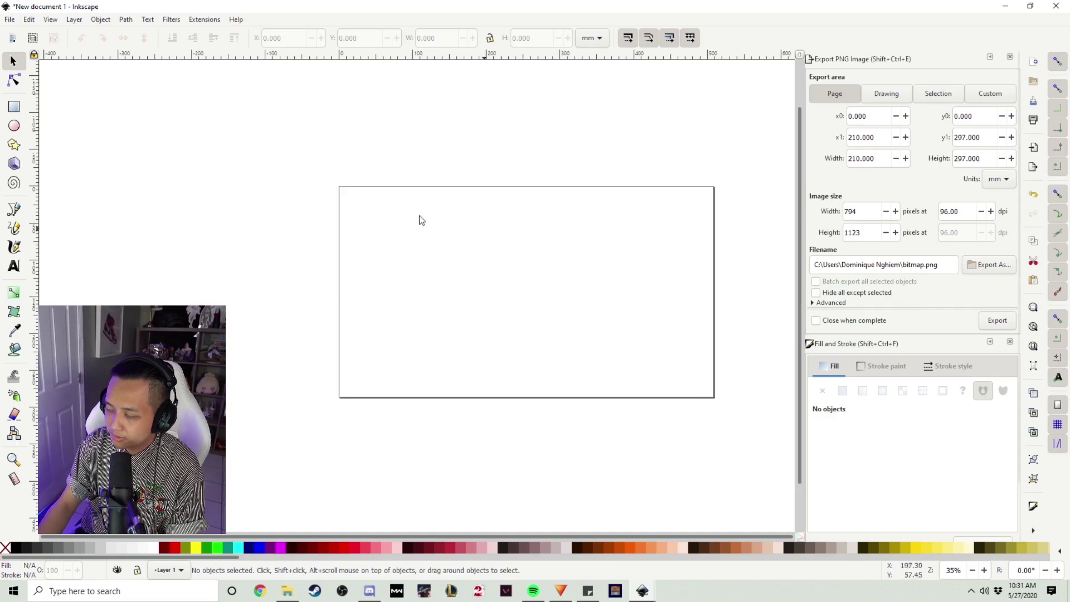
Step: Show the page grid and draw a closed four-corner path tracing the page border
left_click(51, 19)
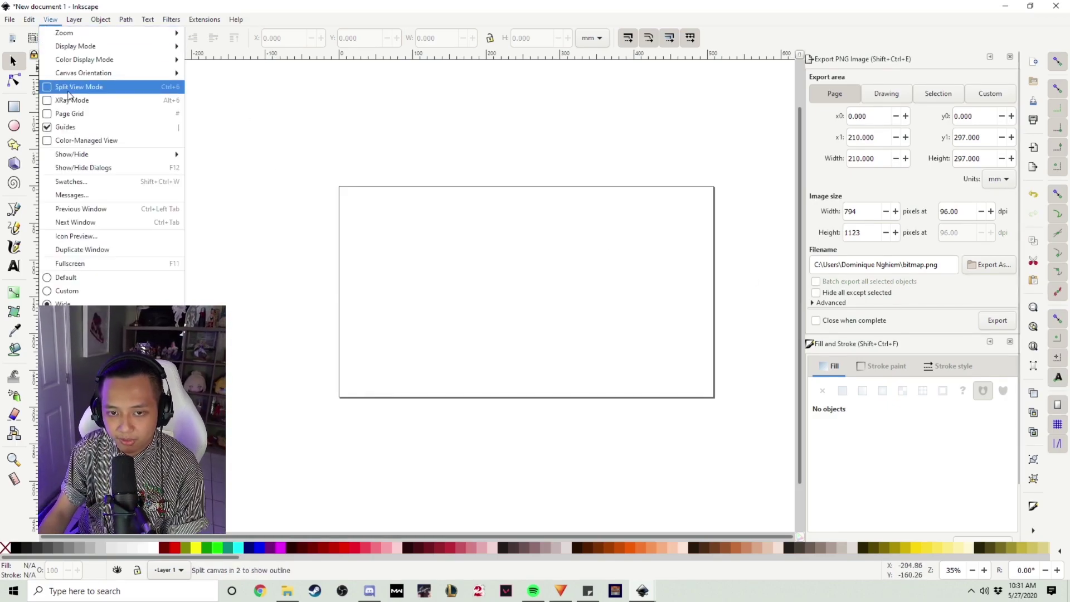
left_click(73, 114)
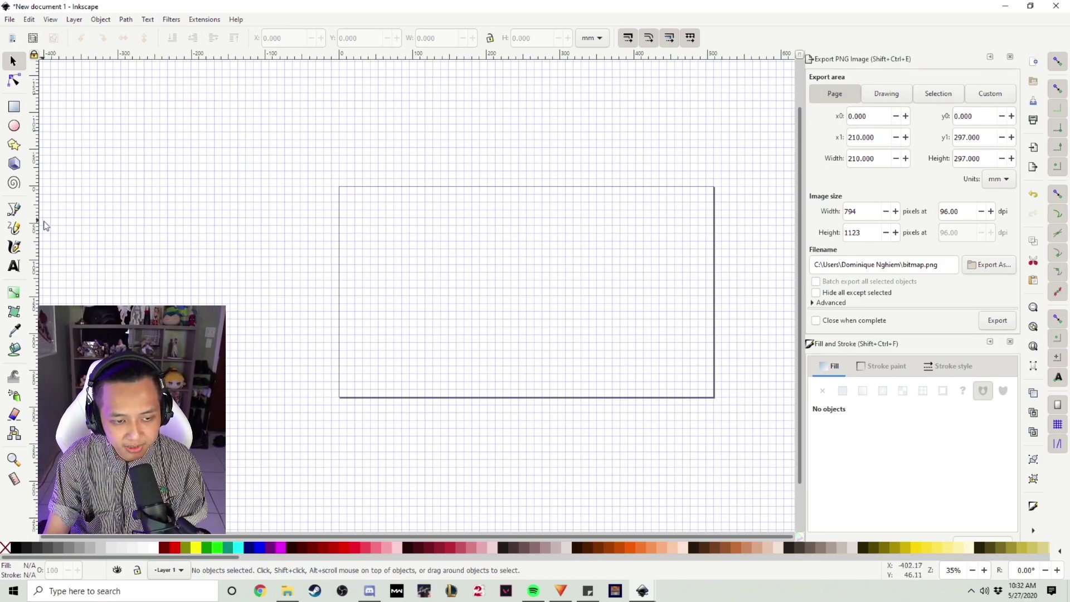
left_click(15, 209)
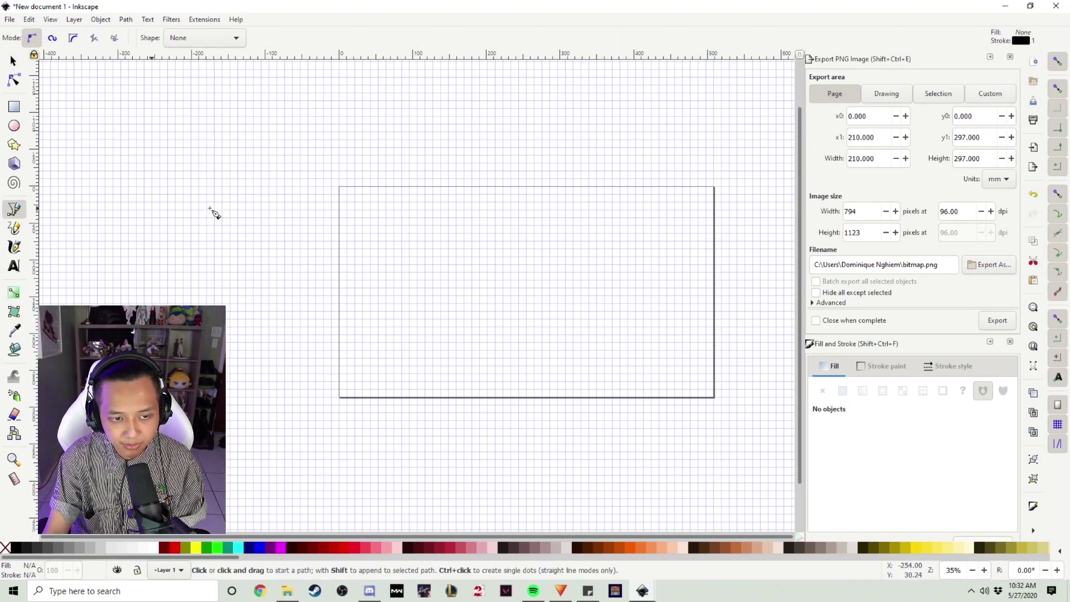
left_click(339, 187)
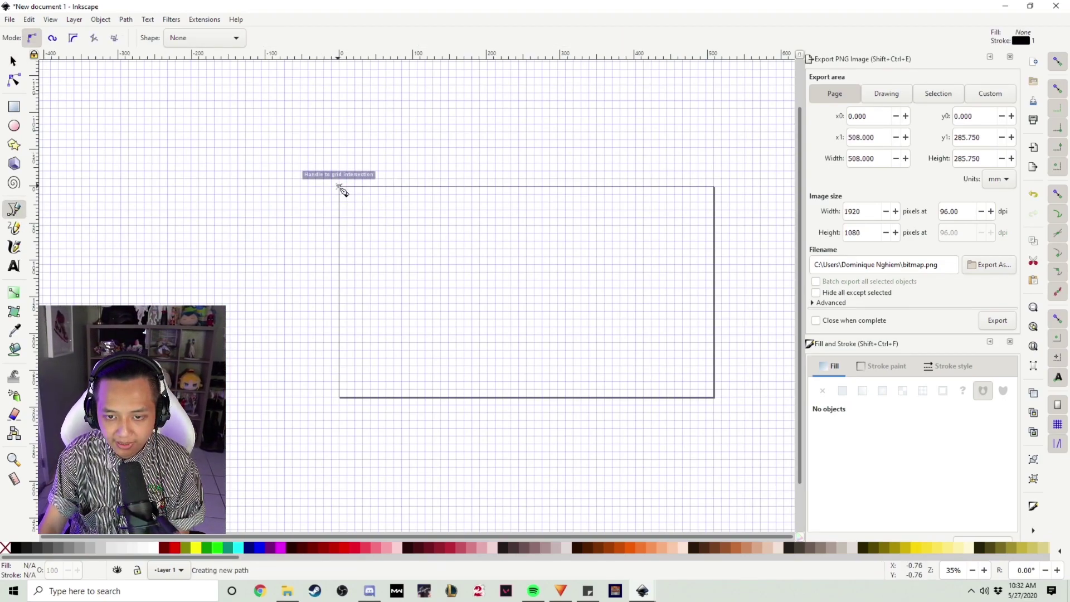
left_click(339, 396)
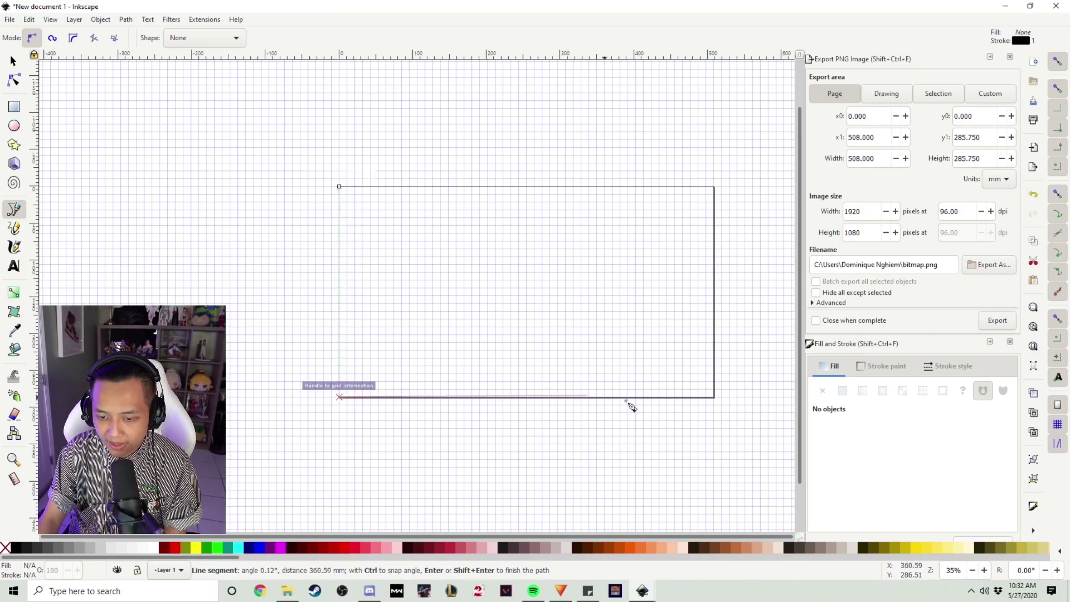
left_click(714, 397)
left_click(713, 187)
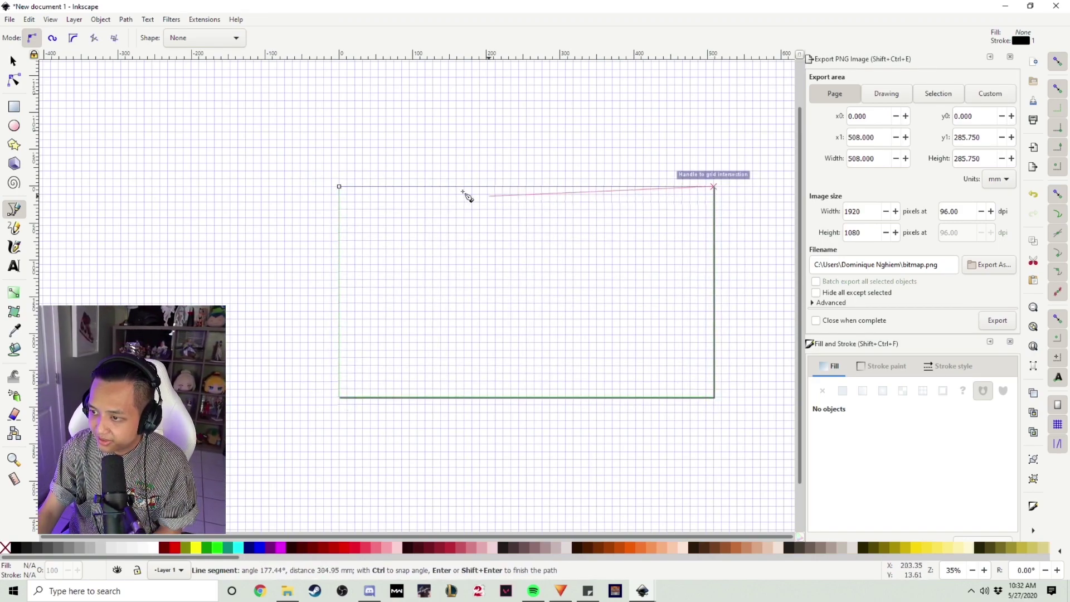
left_click(339, 187)
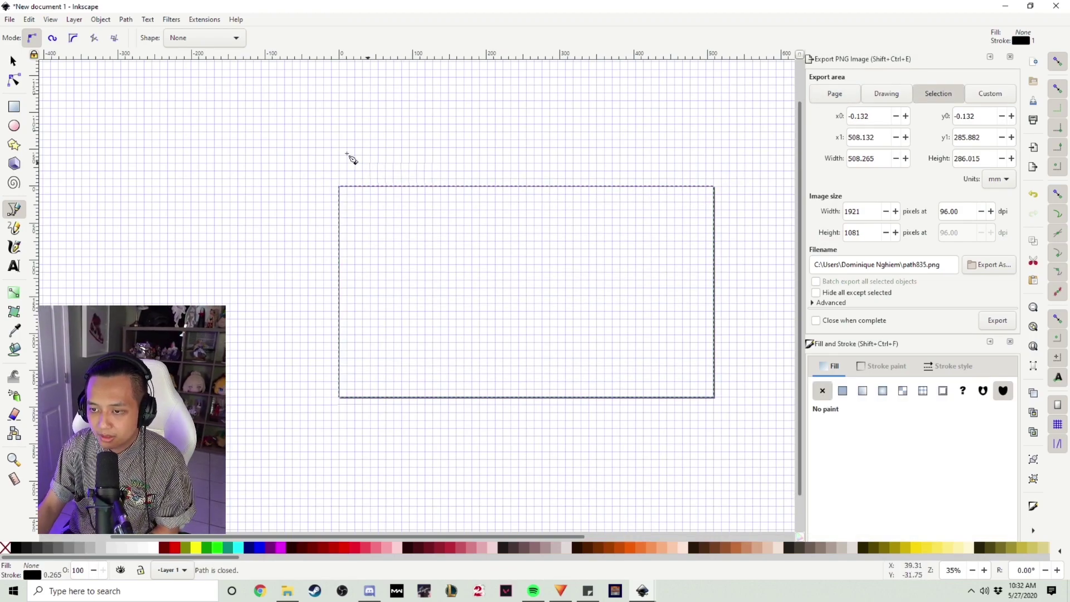
left_click(13, 62)
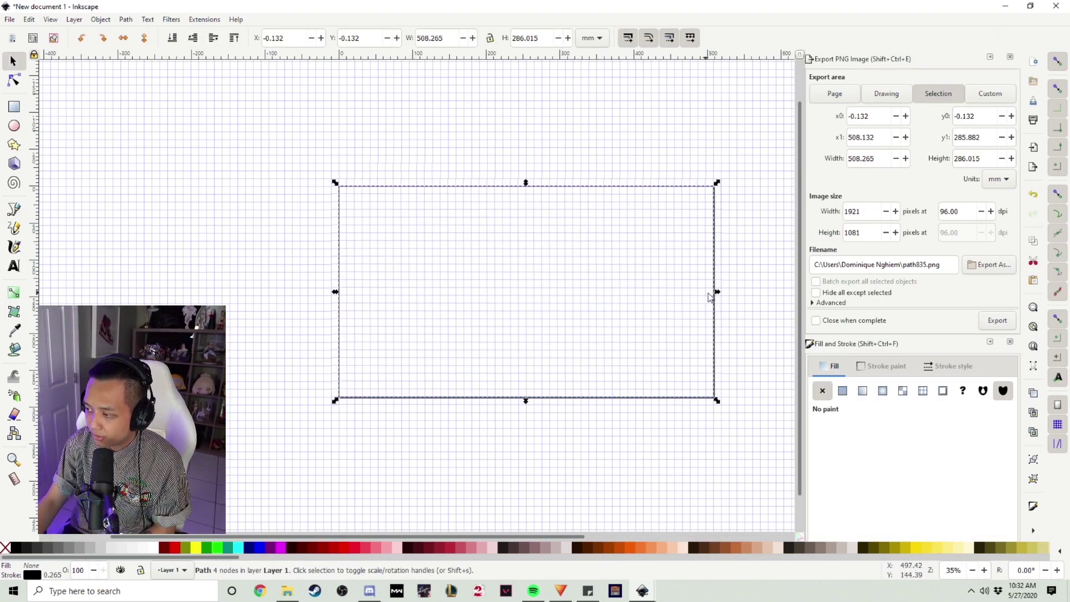
Step: Set the outline's stroke width to 10 mm and its stroke colour to dark red (9d0000ff)
left_click(956, 370)
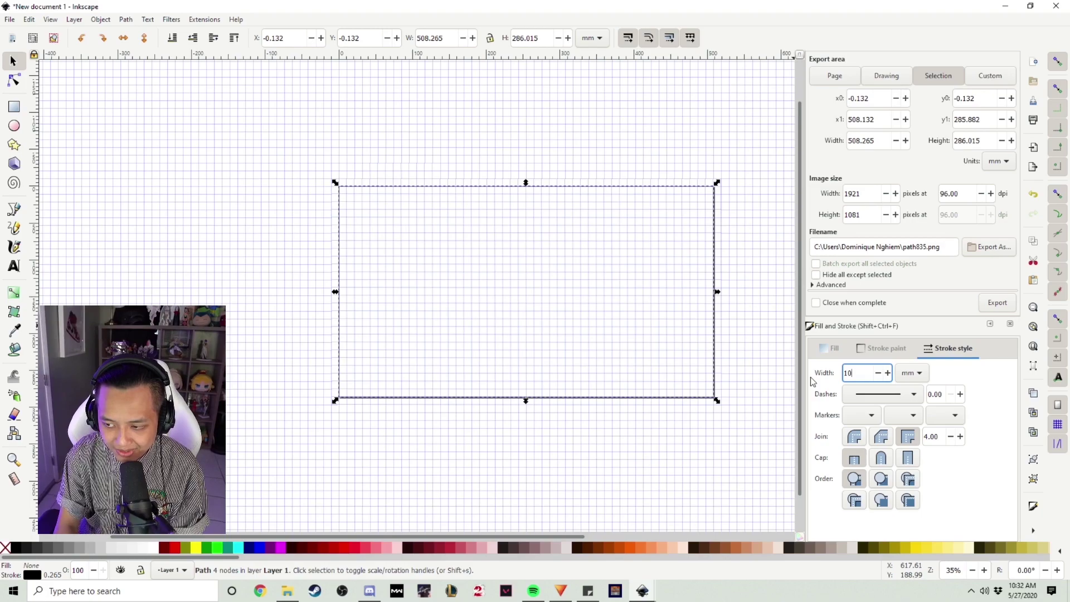
key("Return")
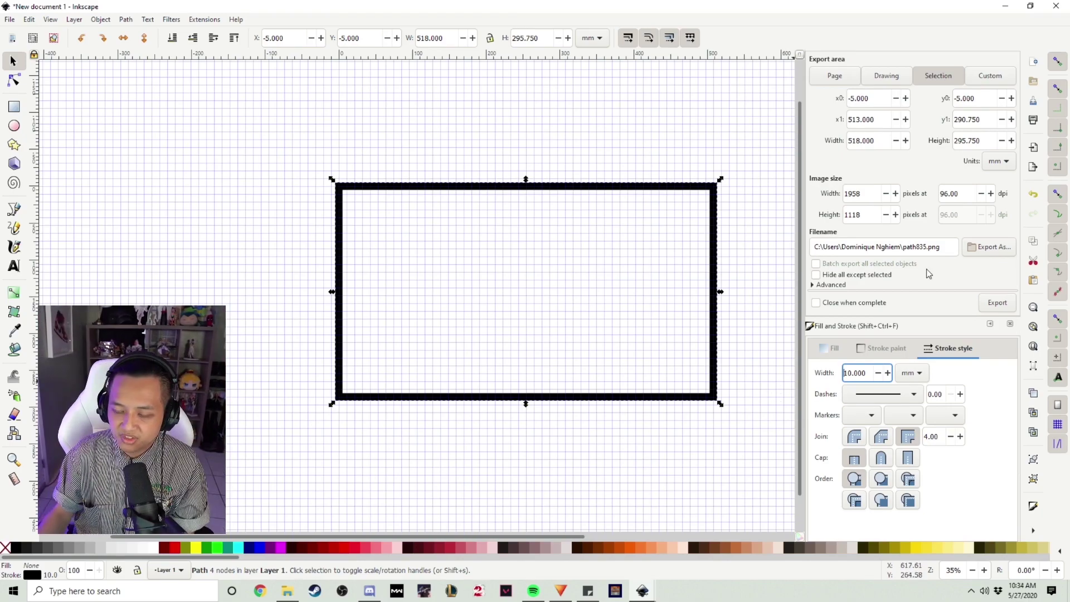
left_click(888, 351)
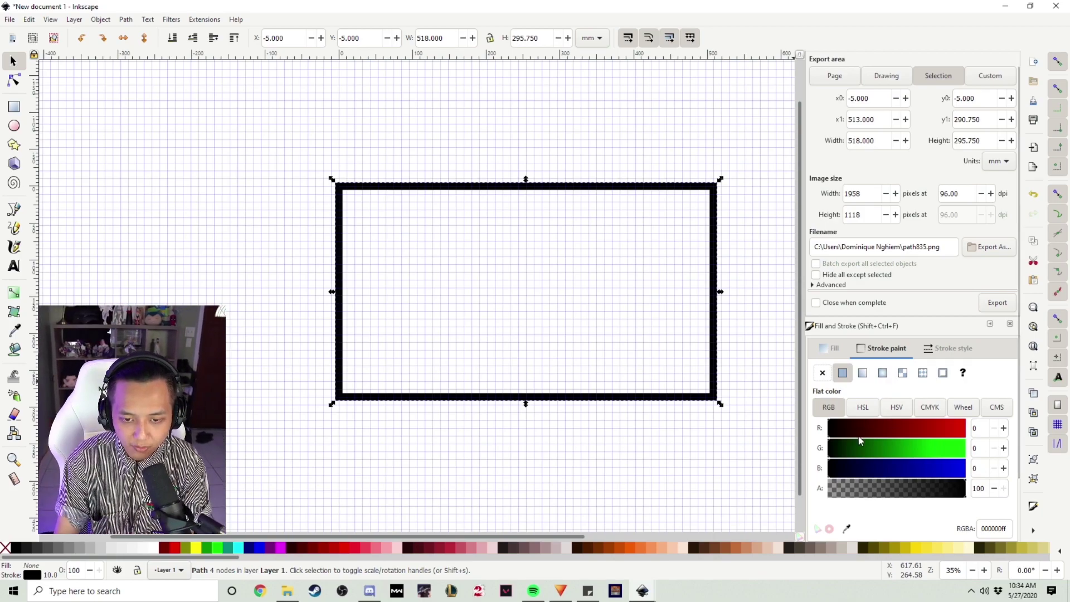
left_click_drag(857, 434, 912, 434)
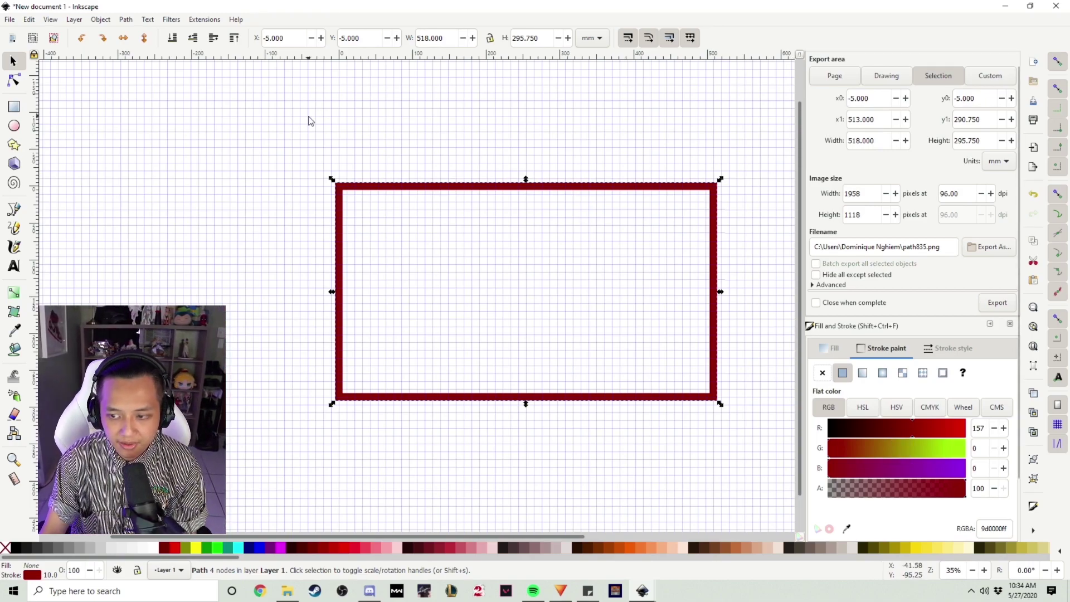
Step: Enlarge the page to 3000 × 1500 px in Document Properties
left_click(9, 19)
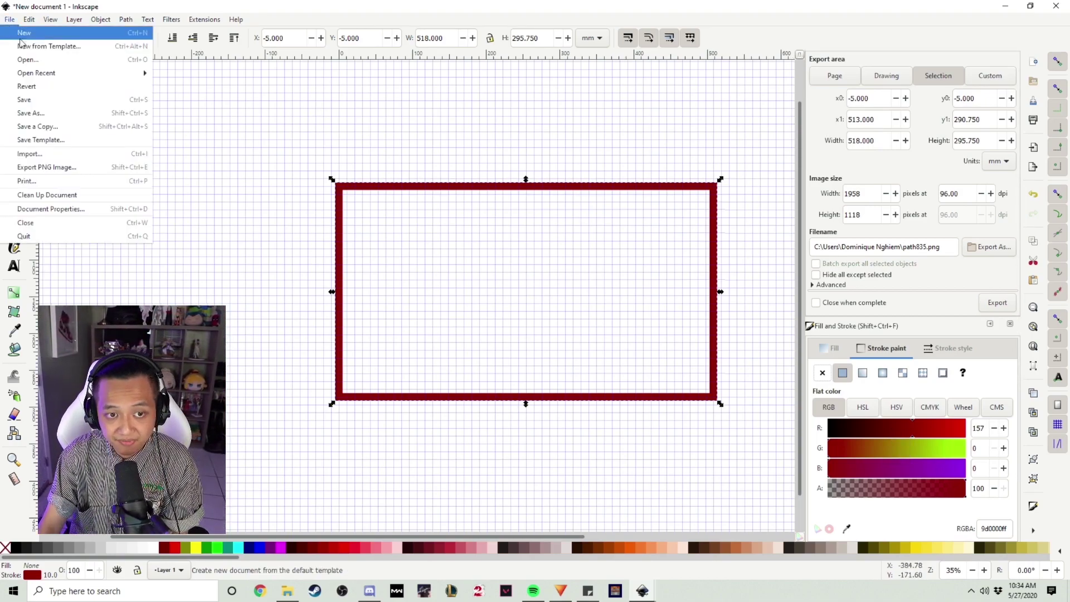
left_click(53, 210)
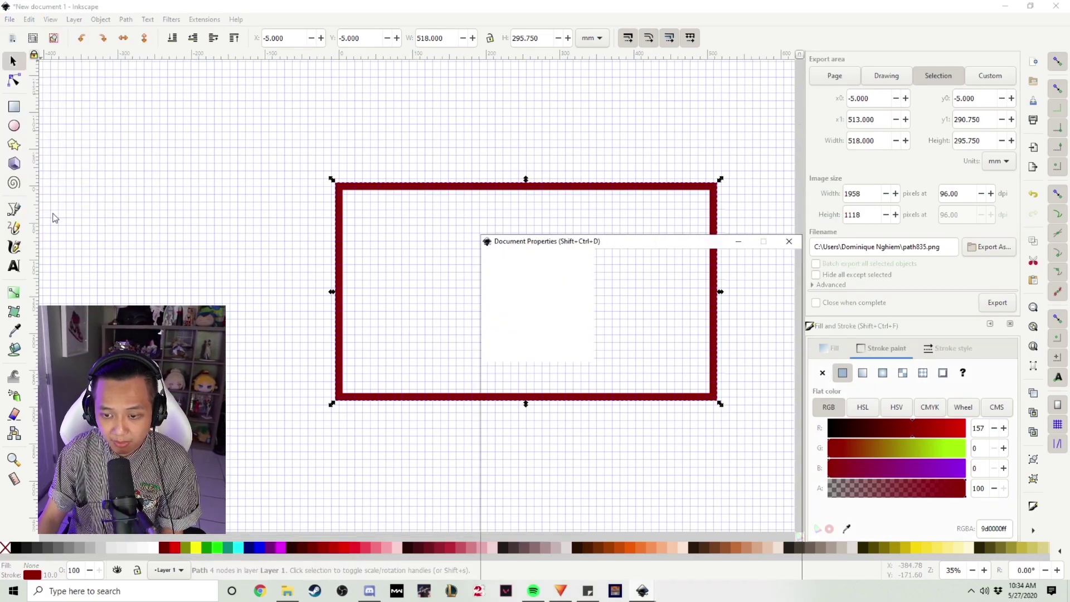
left_click_drag(599, 245, 438, 139)
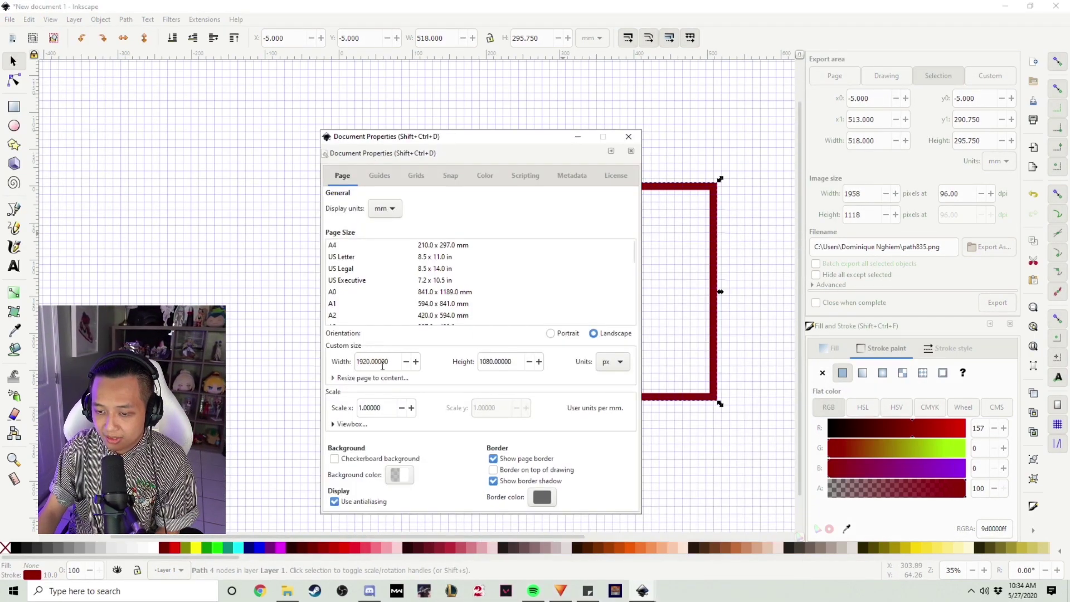
left_click_drag(369, 362, 349, 361)
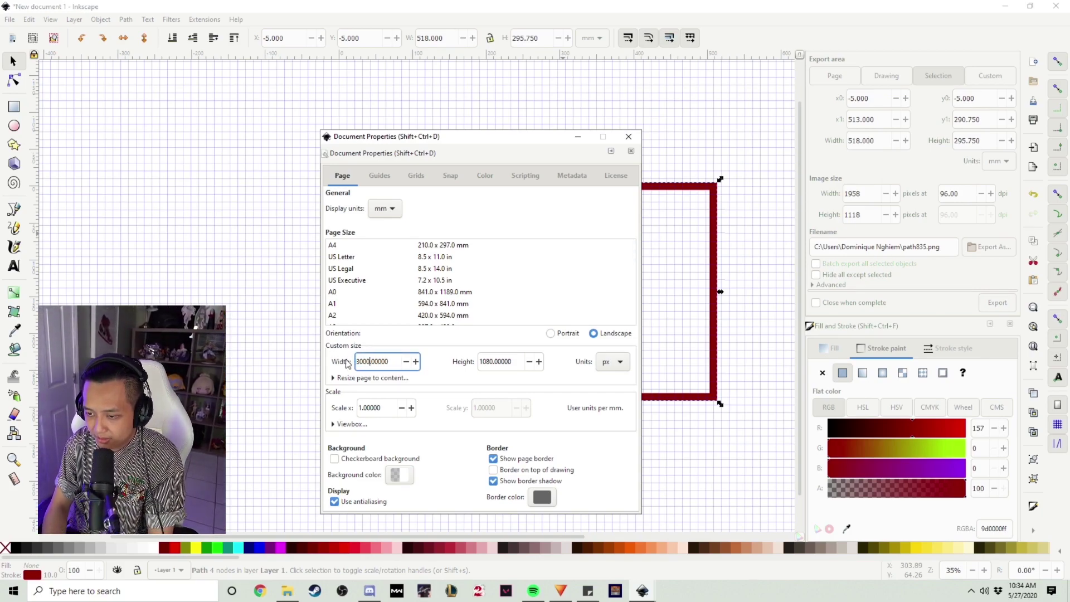
left_click(494, 362)
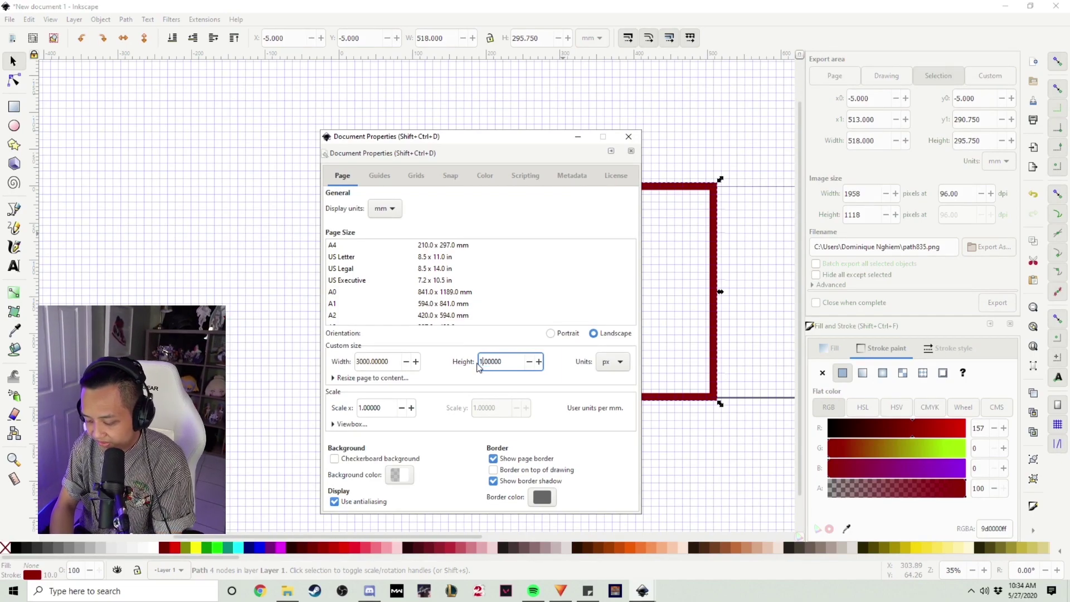
key("Return")
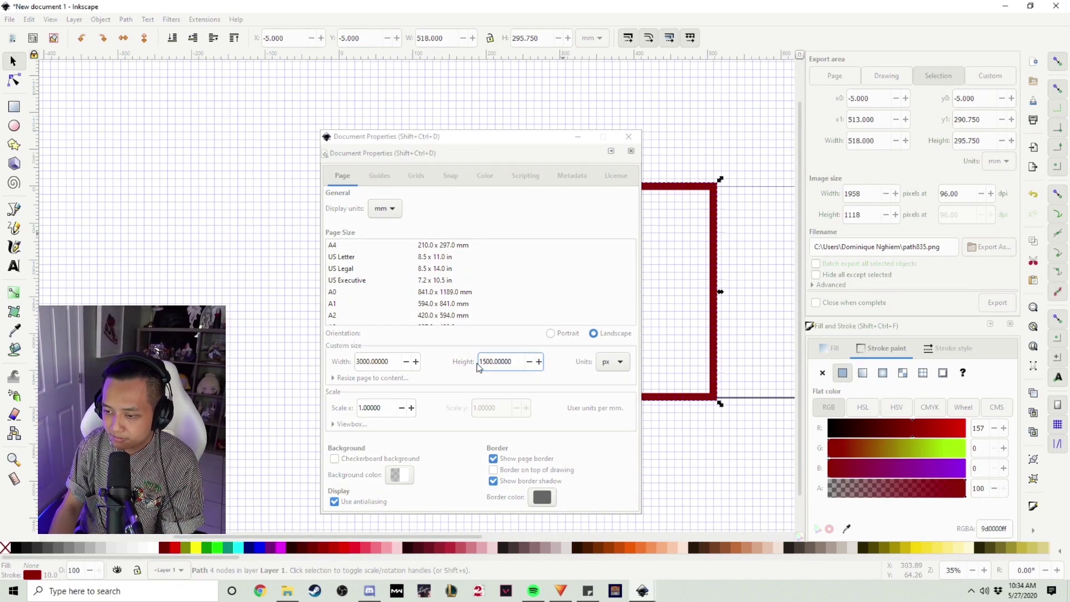
left_click(628, 136)
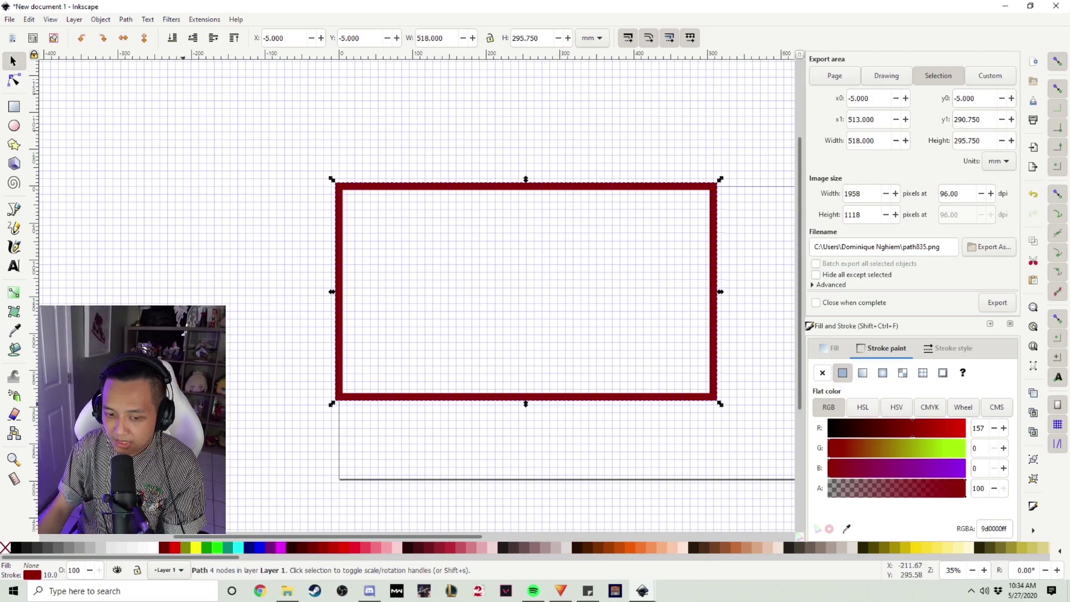
Step: Move the red frame toward the middle of the enlarged page
left_click(14, 459)
left_click(207, 385, "shift")
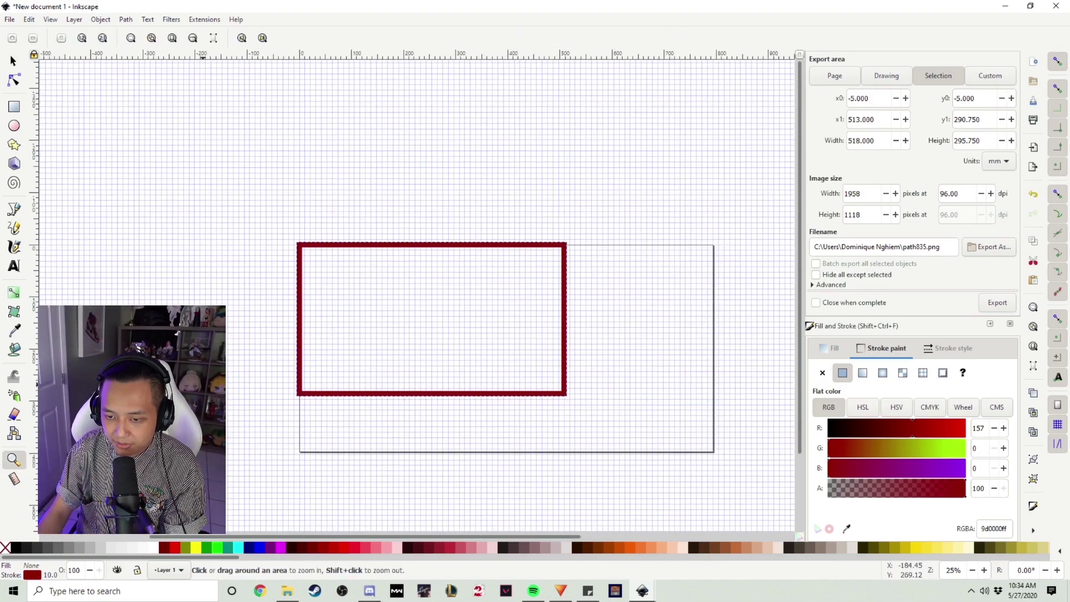
left_click(13, 61)
left_click_drag(564, 359, 637, 392)
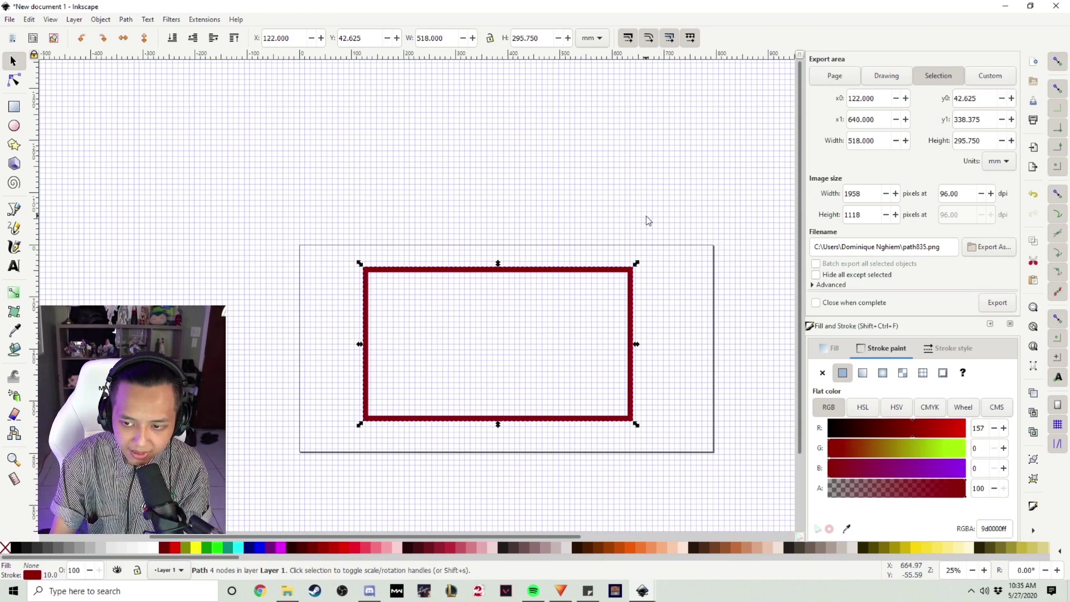
Step: Export the red frame to the Desktop as 'webcam border.png', then switch to HitFilm Express
left_click(980, 254)
left_click(45, 99)
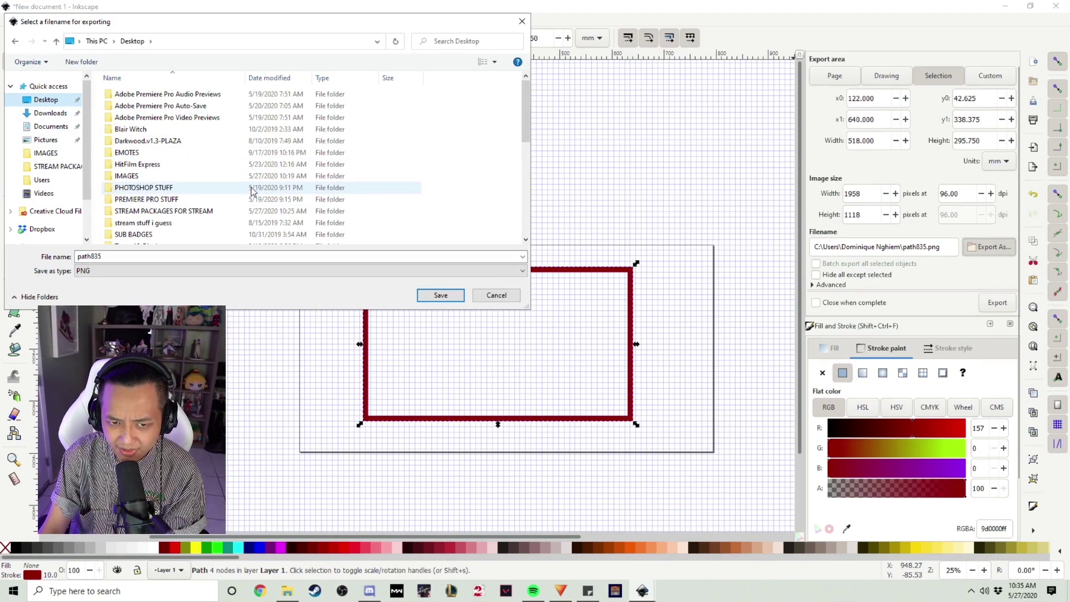
double_click(156, 256)
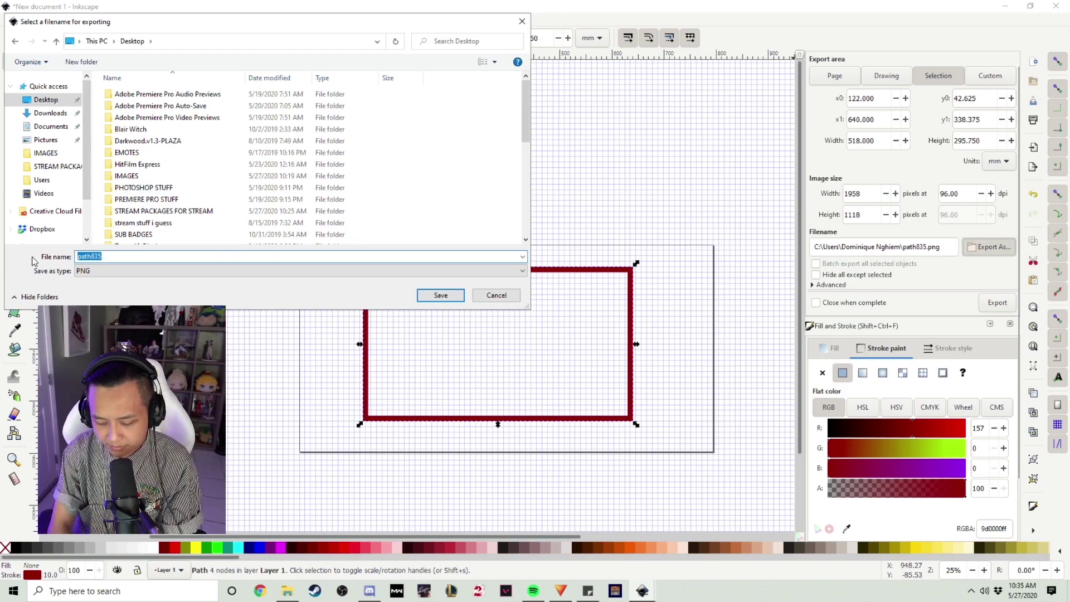
type("webcam border")
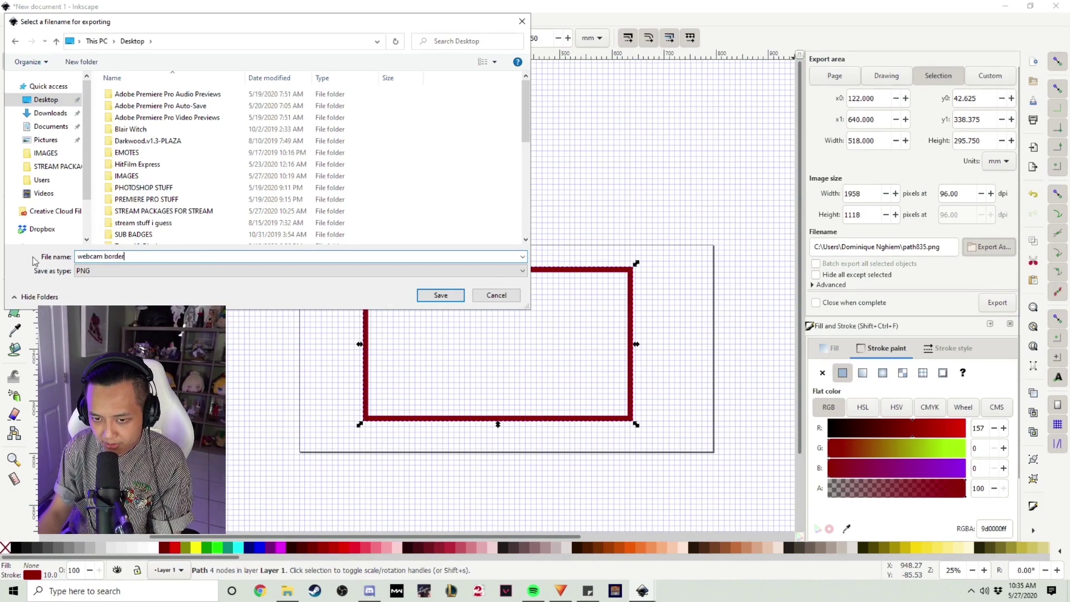
left_click(440, 295)
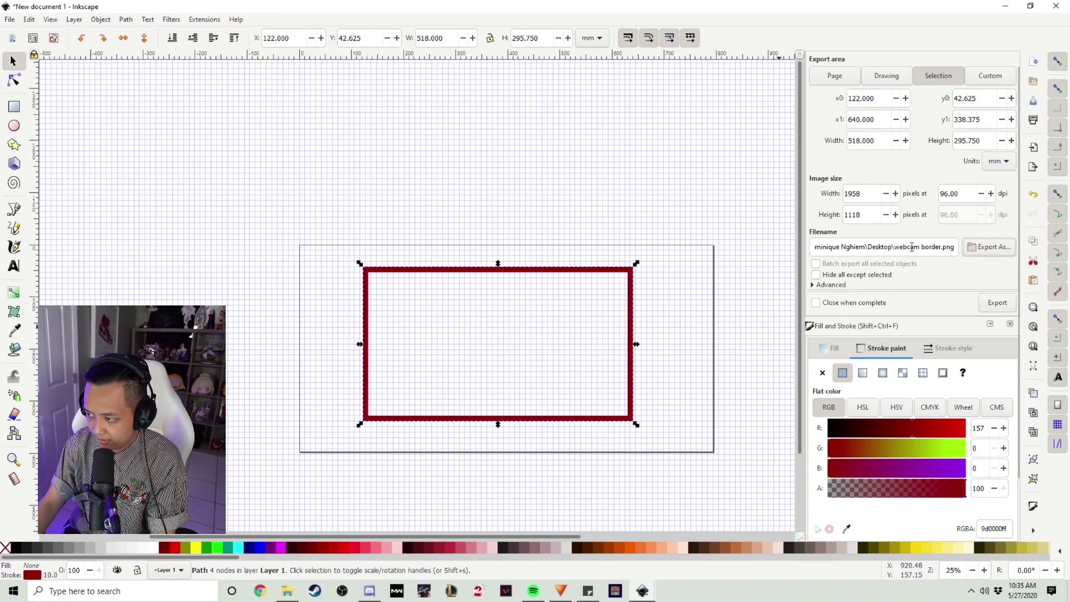
left_click(1001, 307)
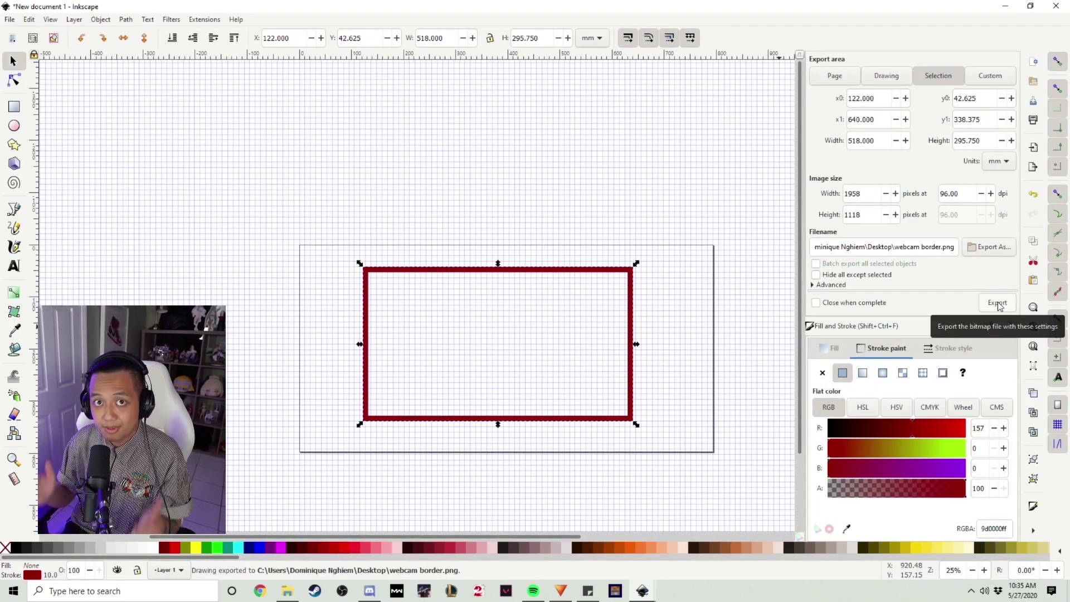
left_click(561, 591)
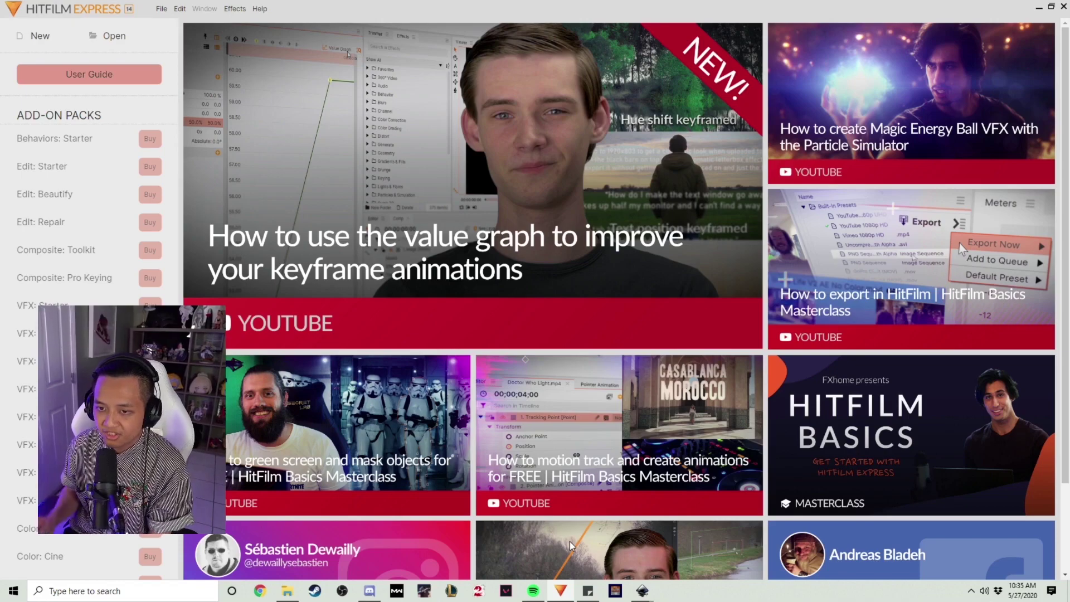
Step: Create a new project from the 1080p Full HD @ 60 fps template and open File Explorer
left_click(41, 37)
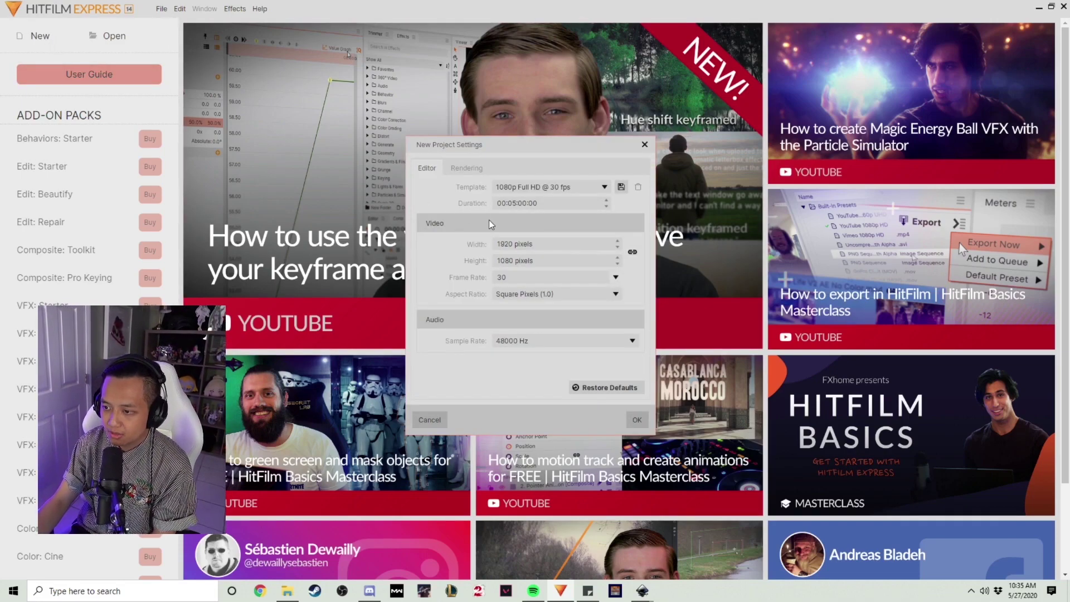
left_click(560, 190)
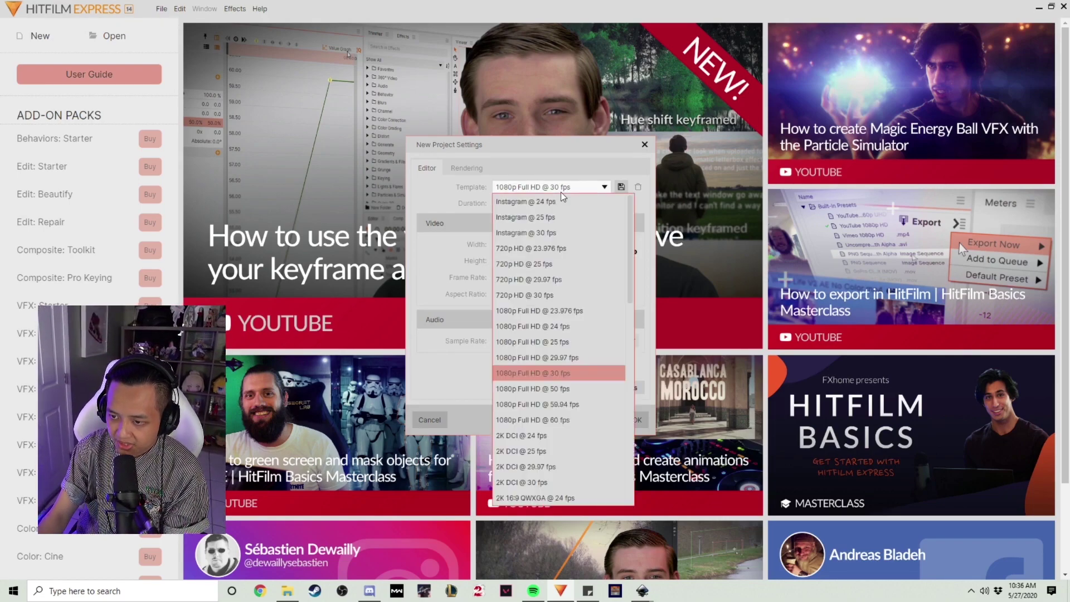
left_click(573, 422)
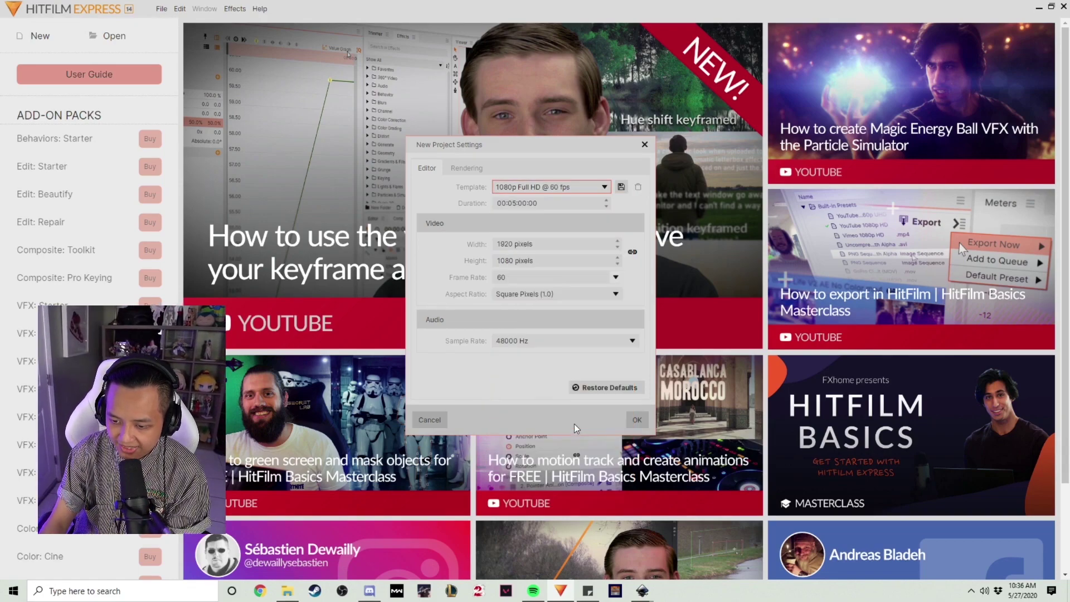
left_click(637, 420)
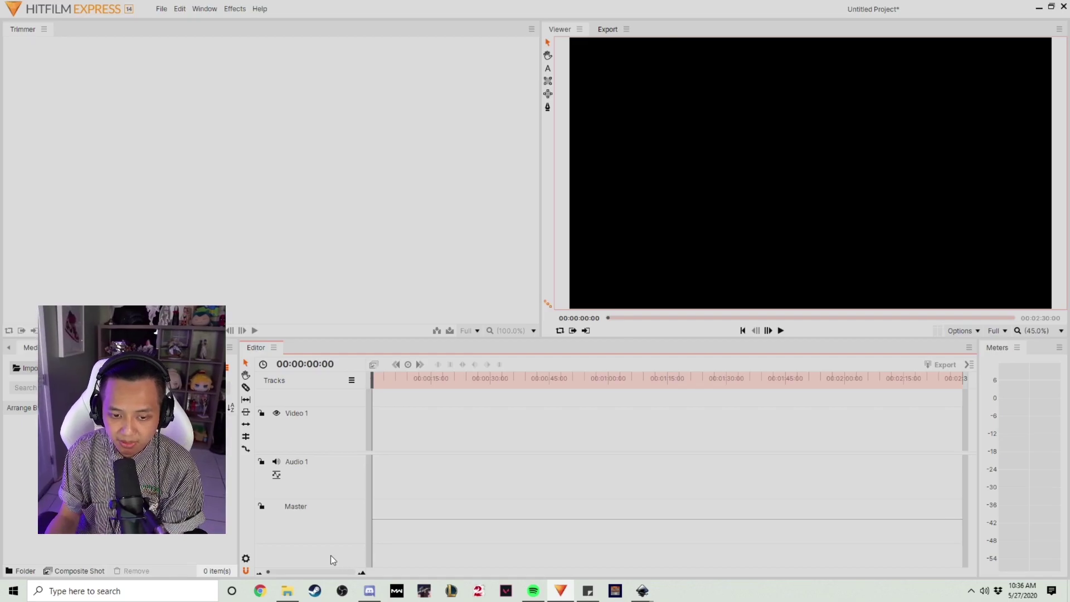
left_click(291, 591)
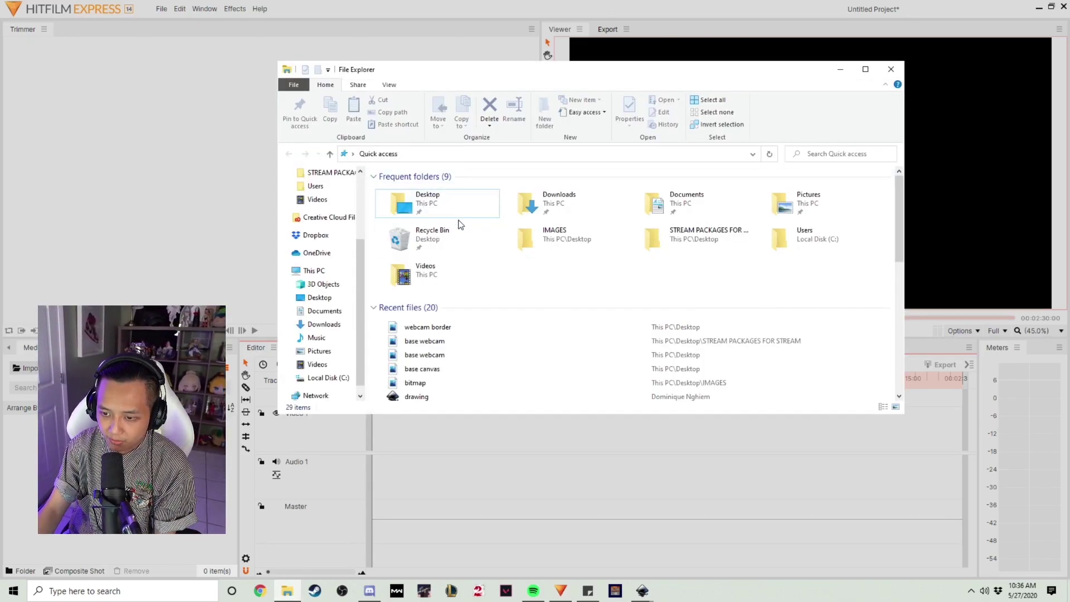
Step: Import webcam border.png from the Desktop into the media bin and place it on Video 1
scroll(478, 267, "down", 5)
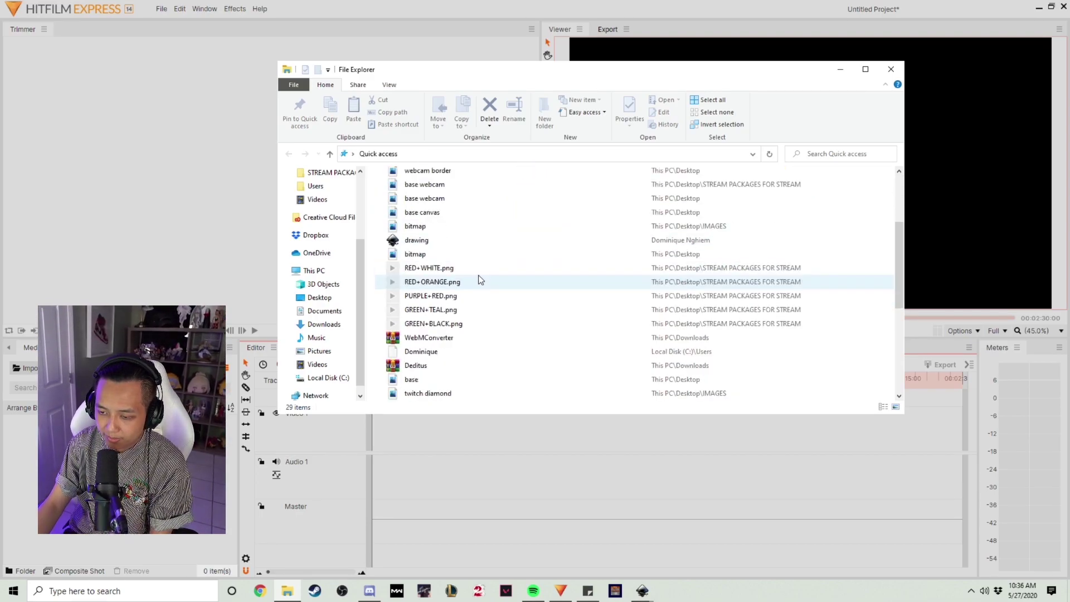
left_click(320, 297)
left_click(411, 370)
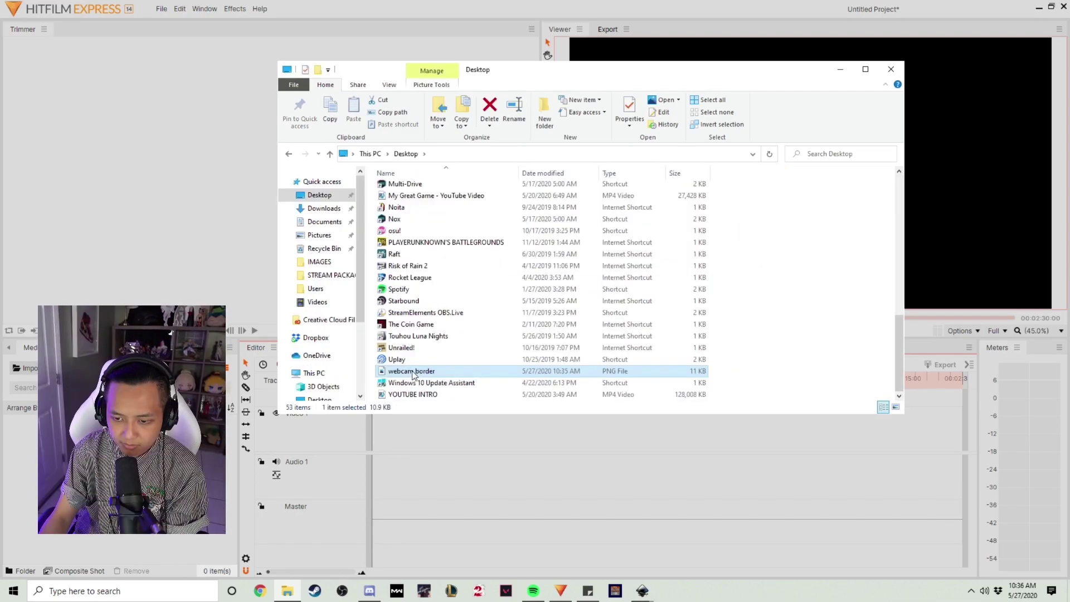
left_click_drag(167, 333, 162, 333)
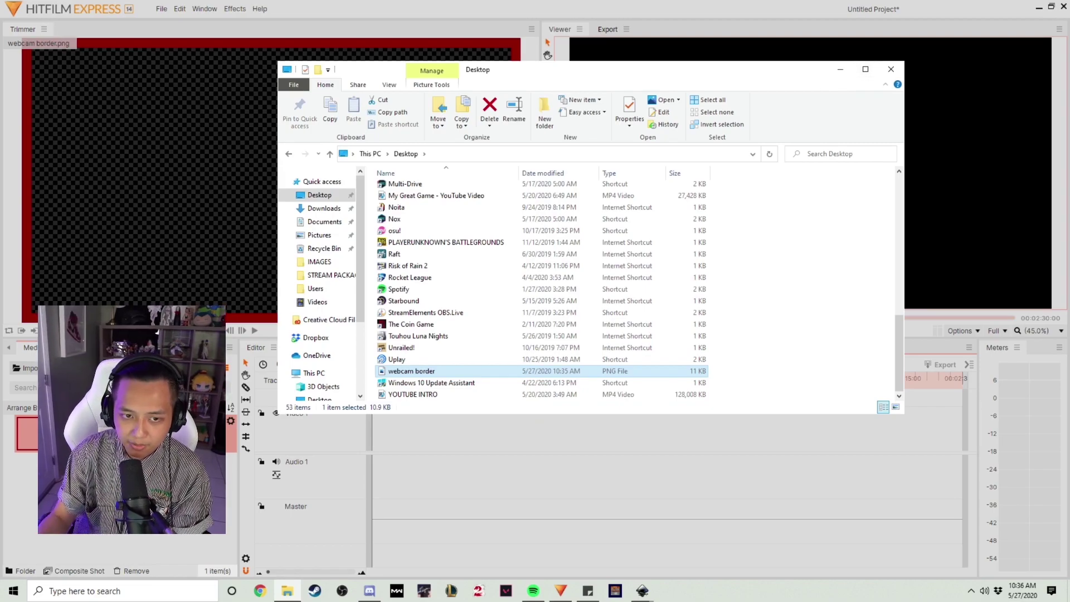
left_click(891, 68)
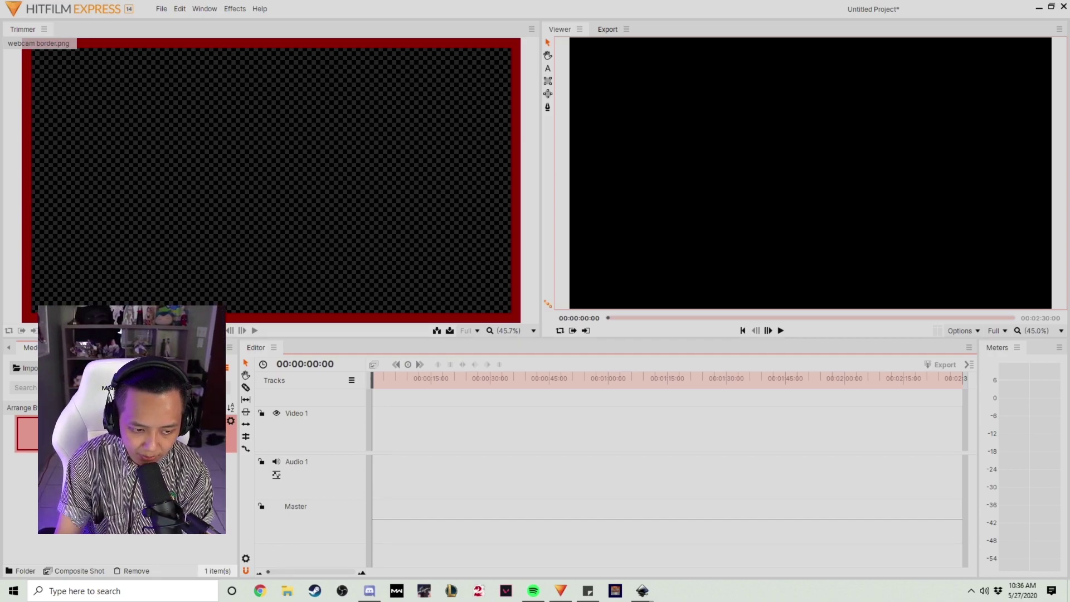
left_click_drag(26, 433, 373, 433)
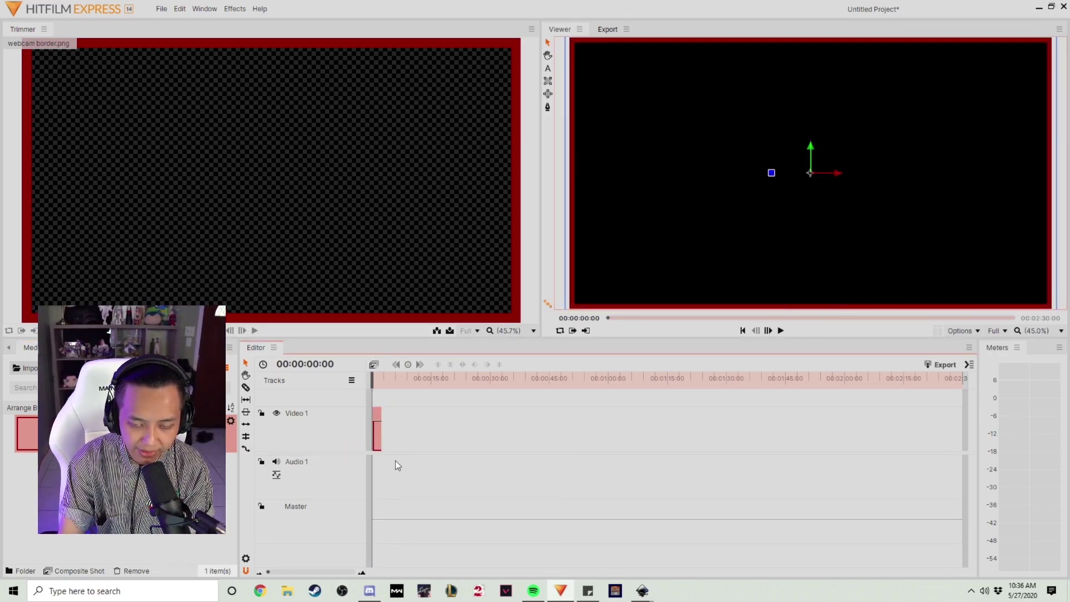
Step: Convert the webcam border clip on Video 1 into a composite shot
right_click(376, 414)
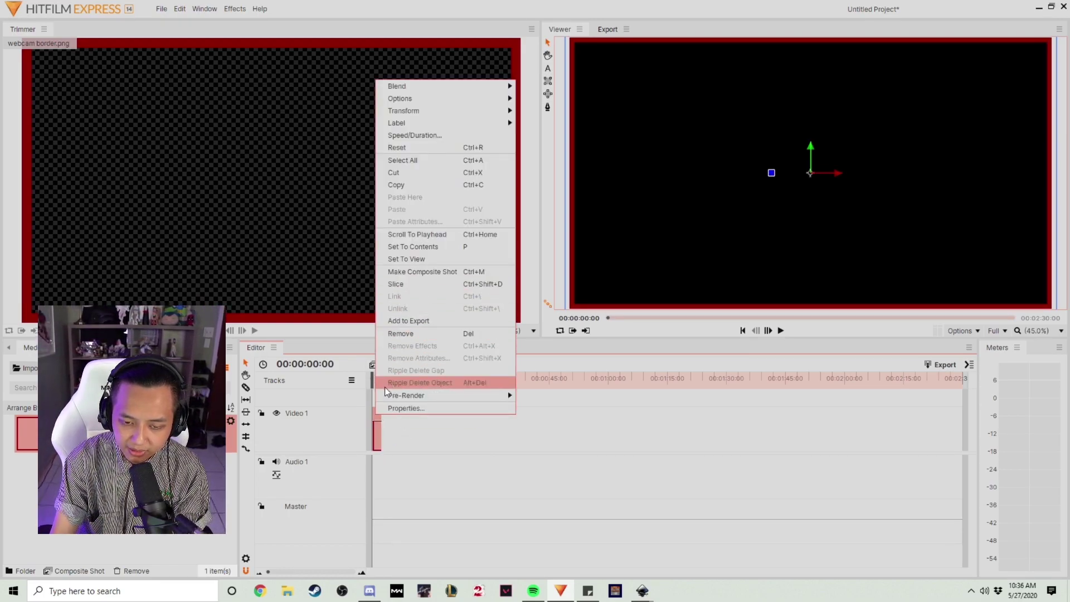
right_click(374, 417)
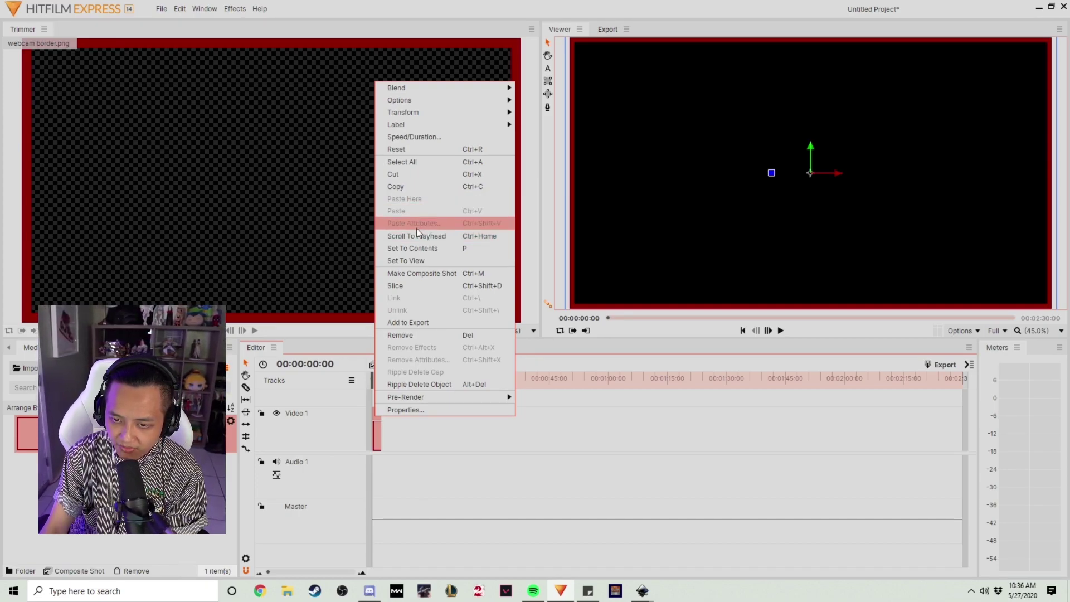
left_click(423, 273)
left_click(613, 342)
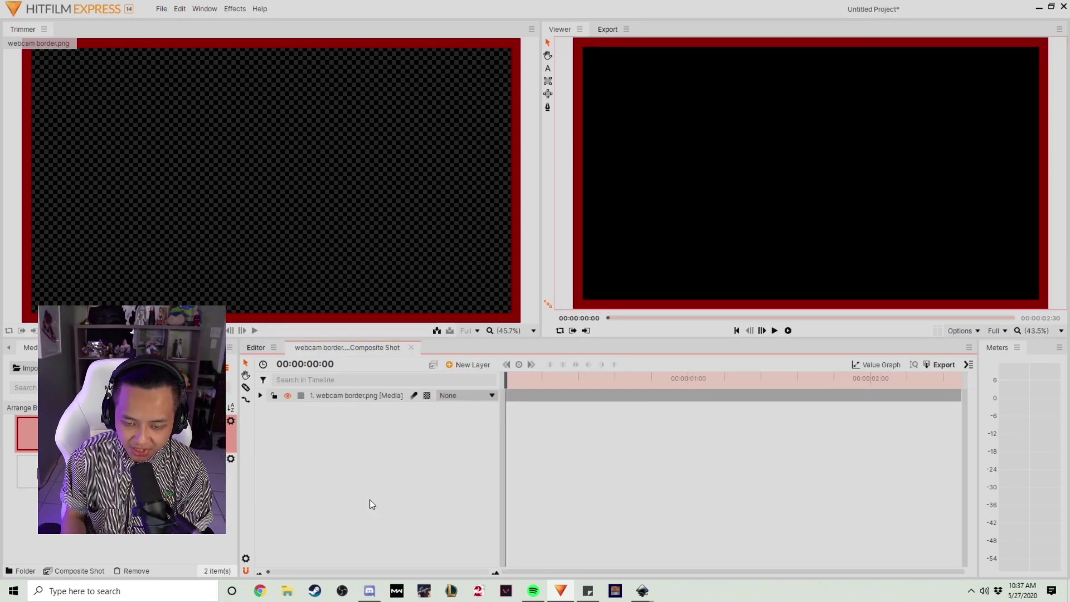
Step: Add a new plane layer with default settings to the composite shot
left_click(466, 364)
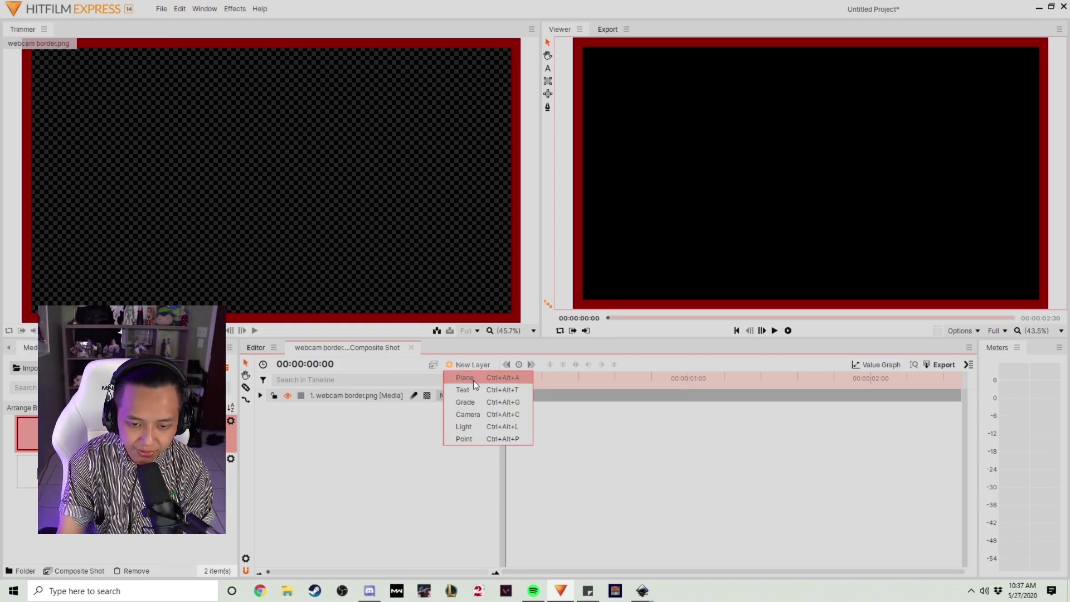
left_click(473, 380)
key("Return")
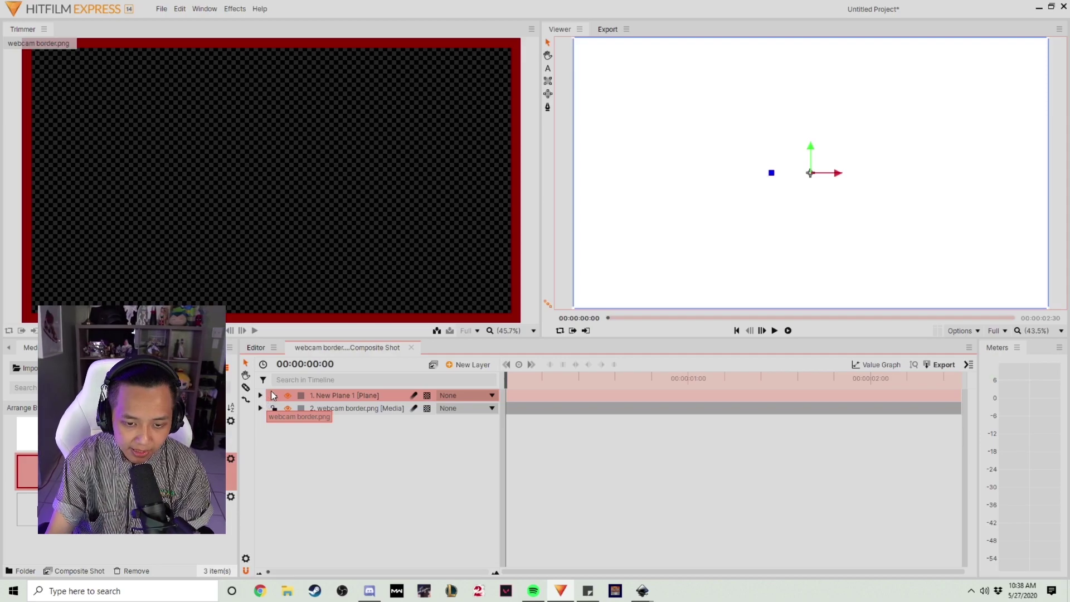
Step: Apply a Color Gradient effect to the plane and set its blend mode to Normal
left_click(260, 395)
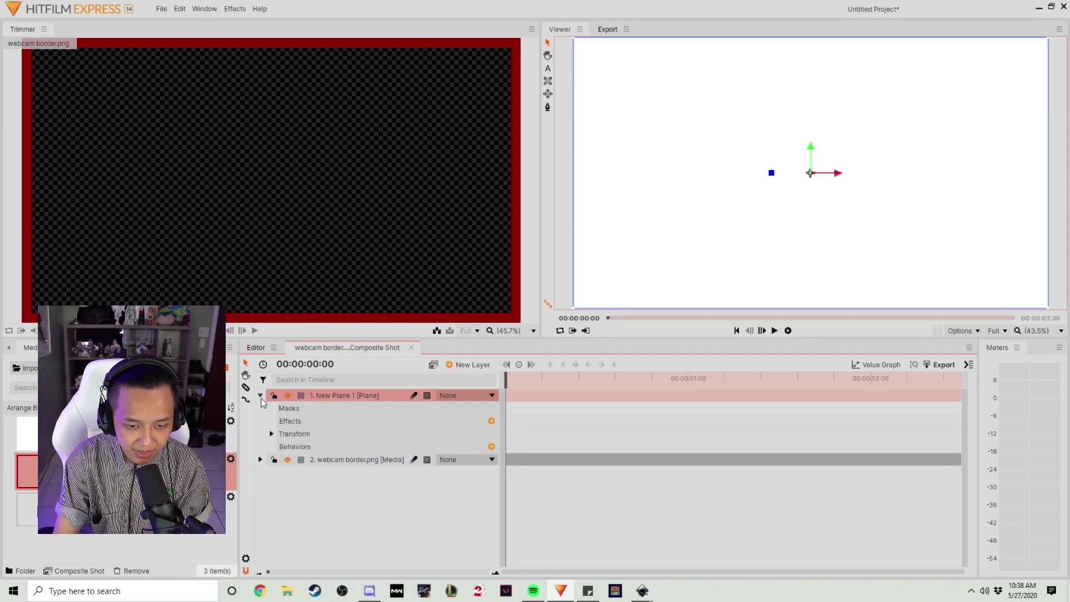
left_click(492, 421)
left_click(382, 325)
left_click(404, 349)
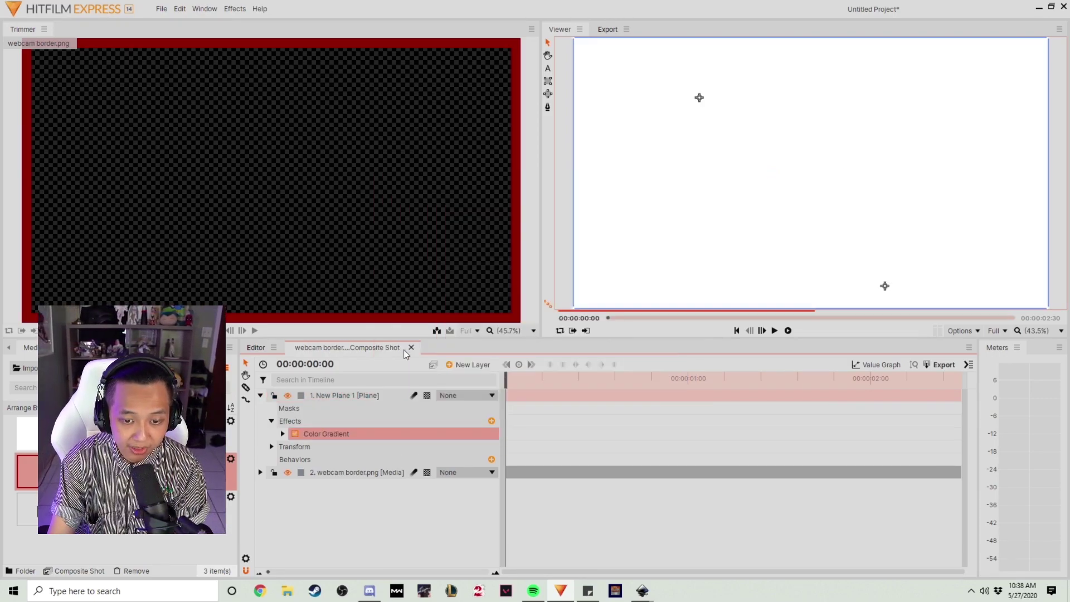
left_click(283, 434)
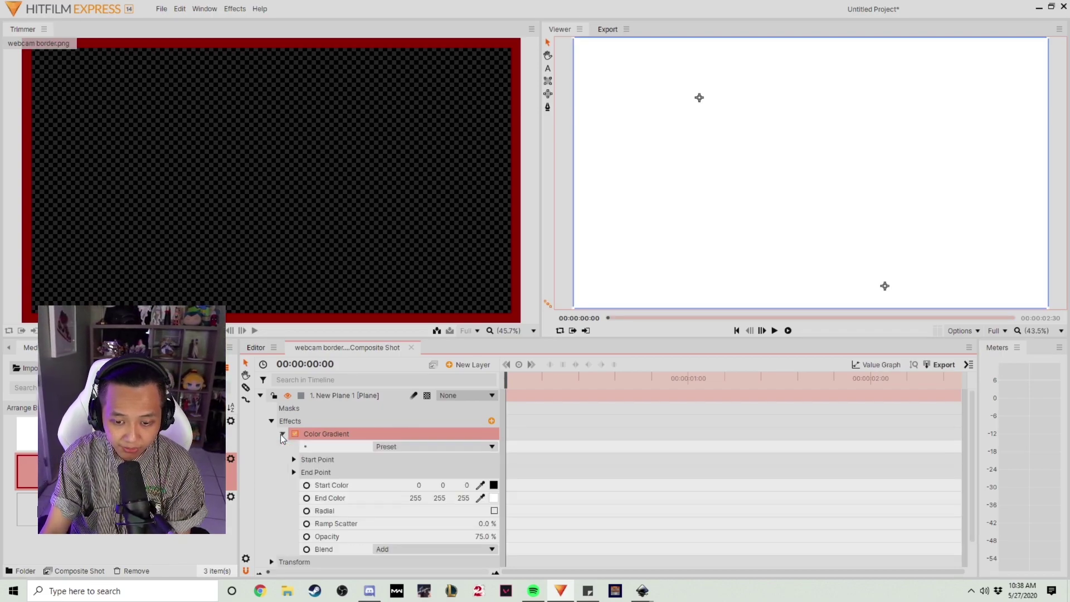
scroll(357, 490, "down", 1)
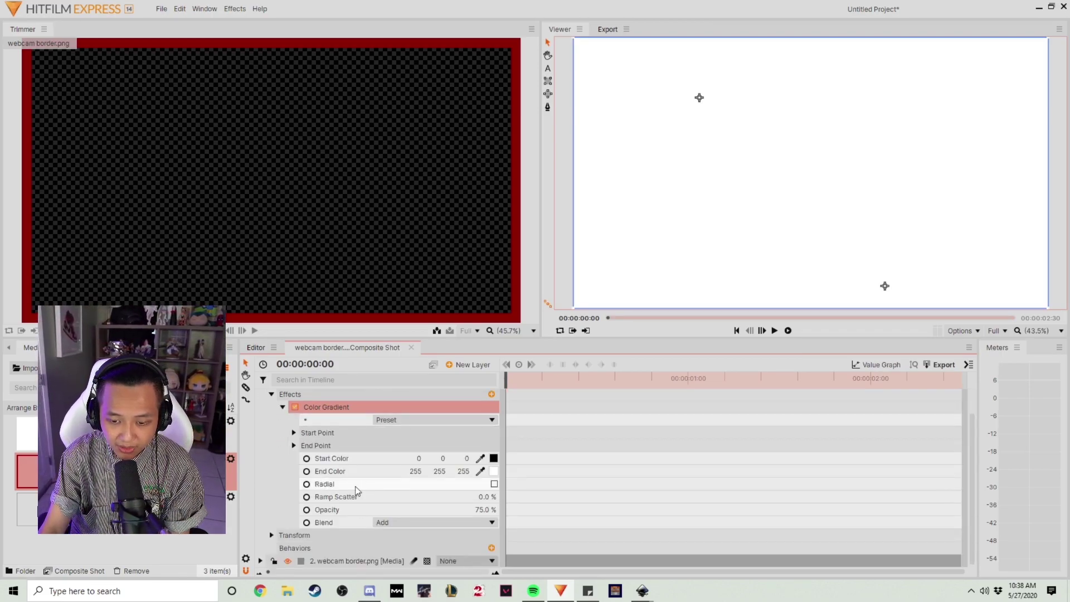
left_click(416, 525)
left_click(399, 307)
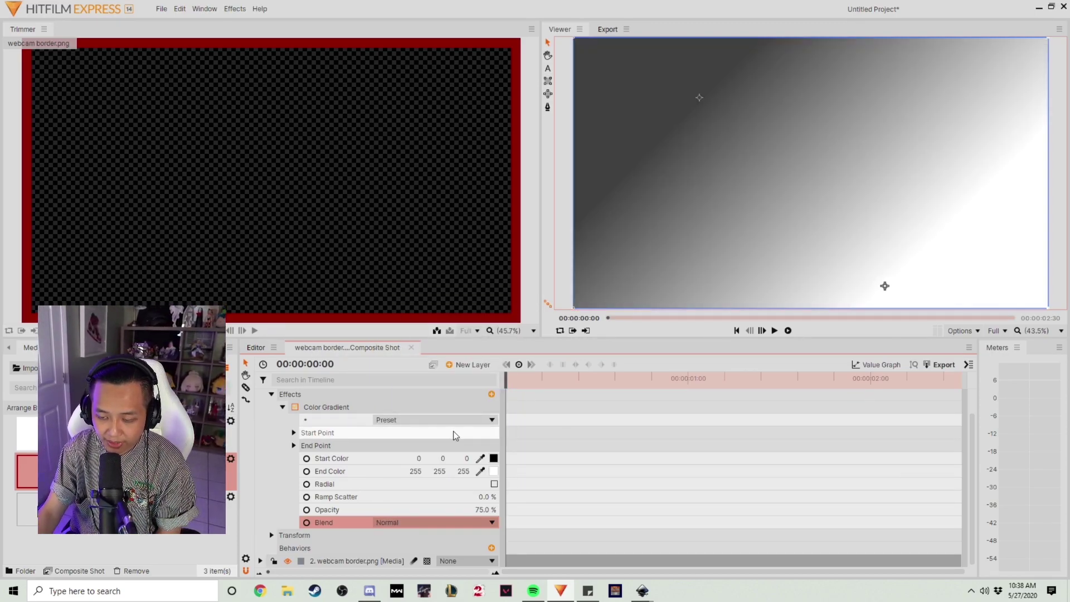
Step: Set the gradient's start colour to dark red (170, 0, 0)
left_click(493, 458)
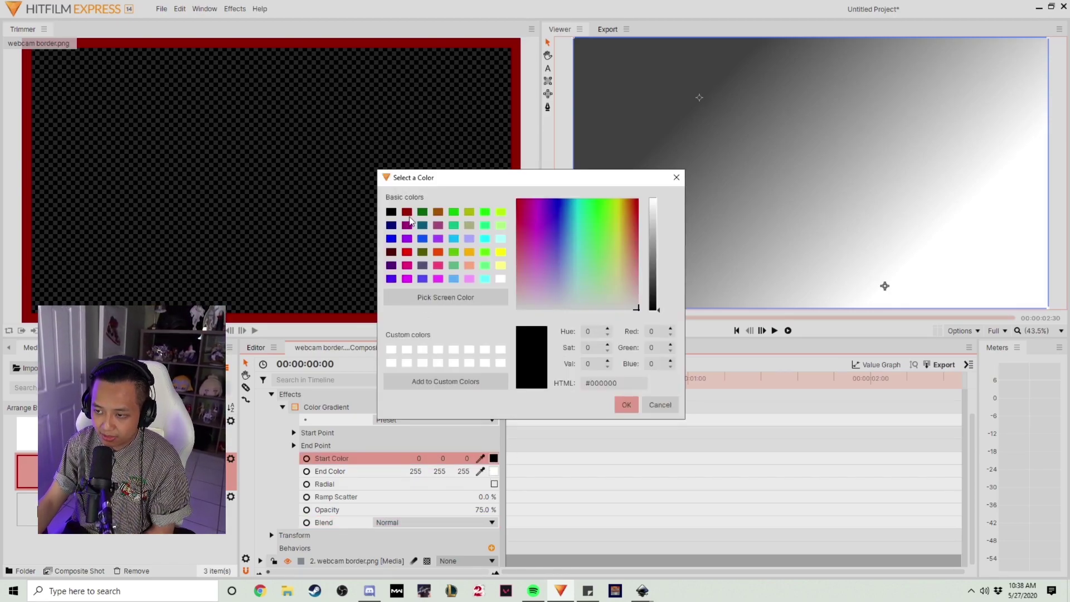
left_click(407, 214)
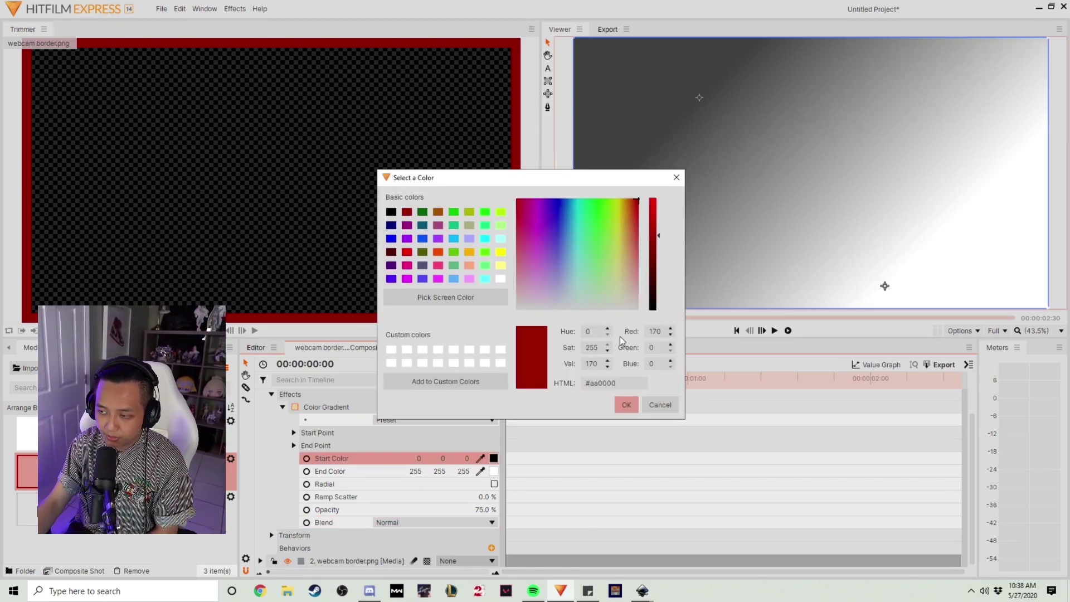
left_click(625, 406)
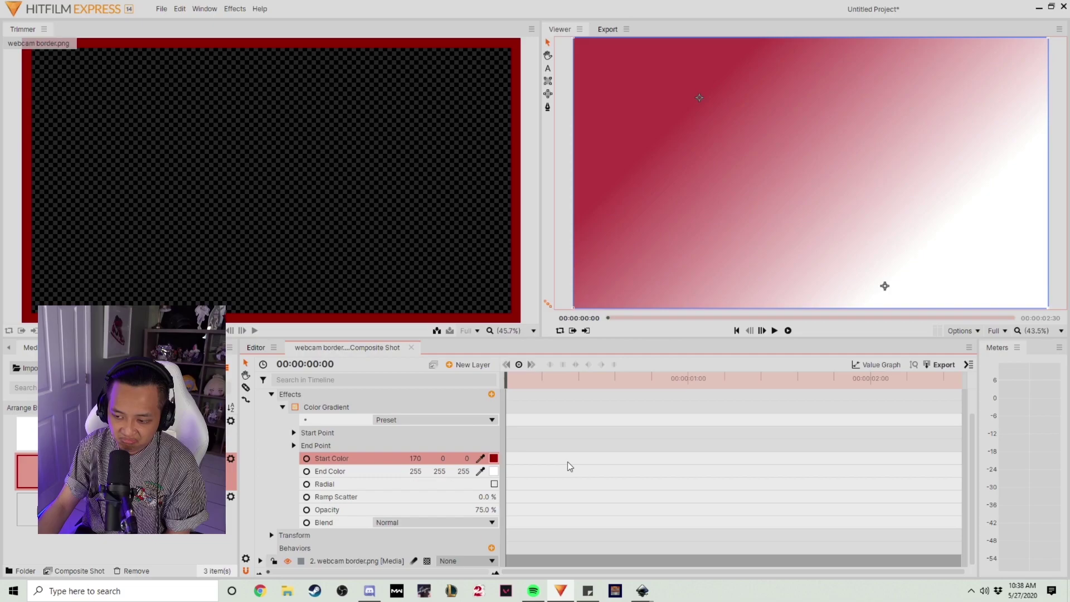
Step: Set the gradient's end colour to violet (170, 0, 255) and select the layer's Rotation property
left_click(494, 471)
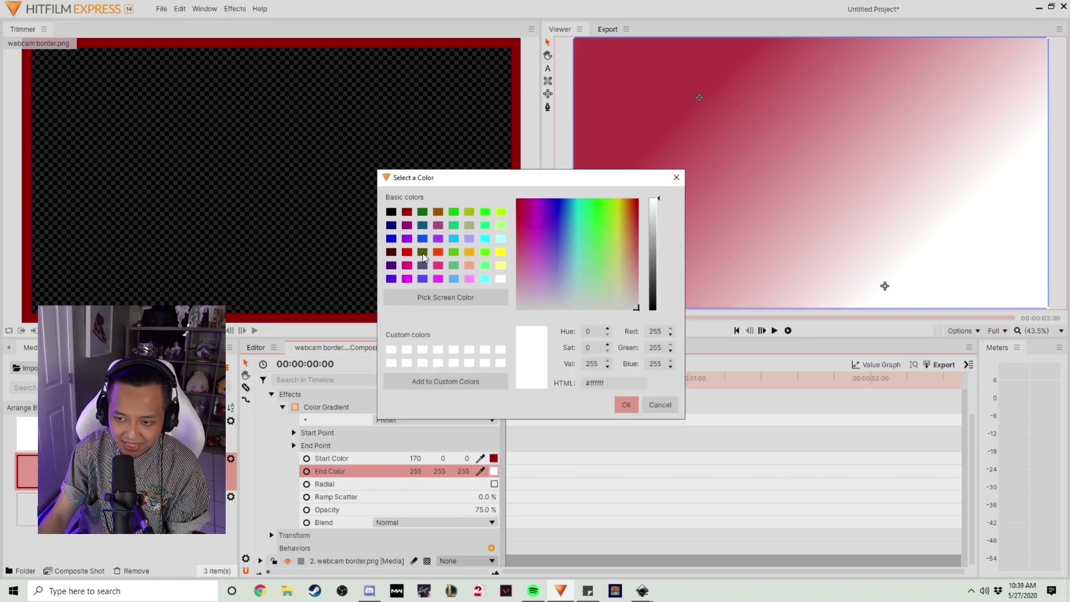
left_click(407, 239)
left_click(630, 404)
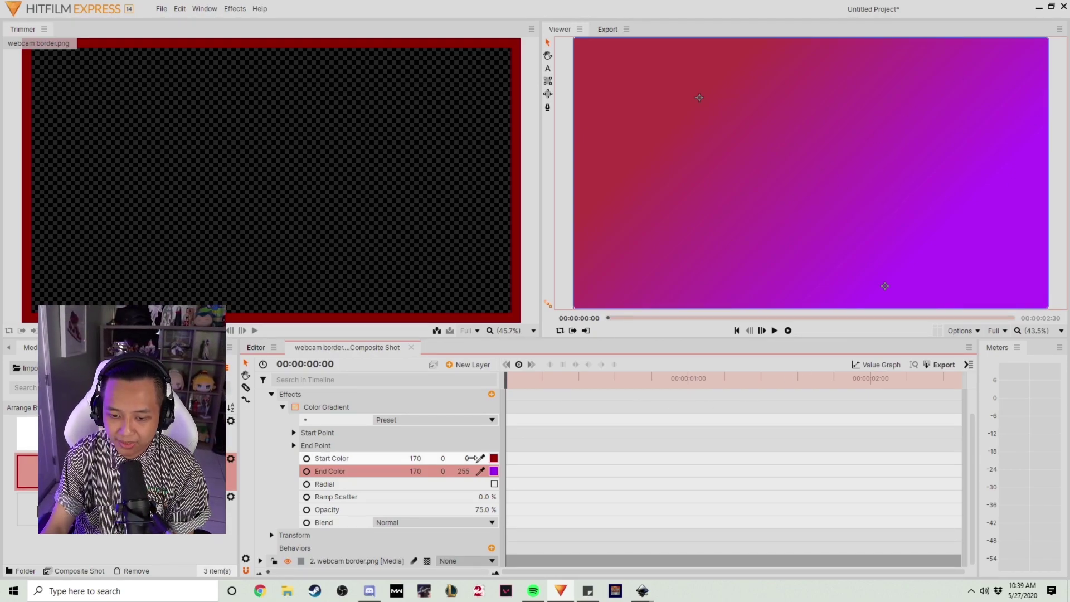
left_click(272, 535)
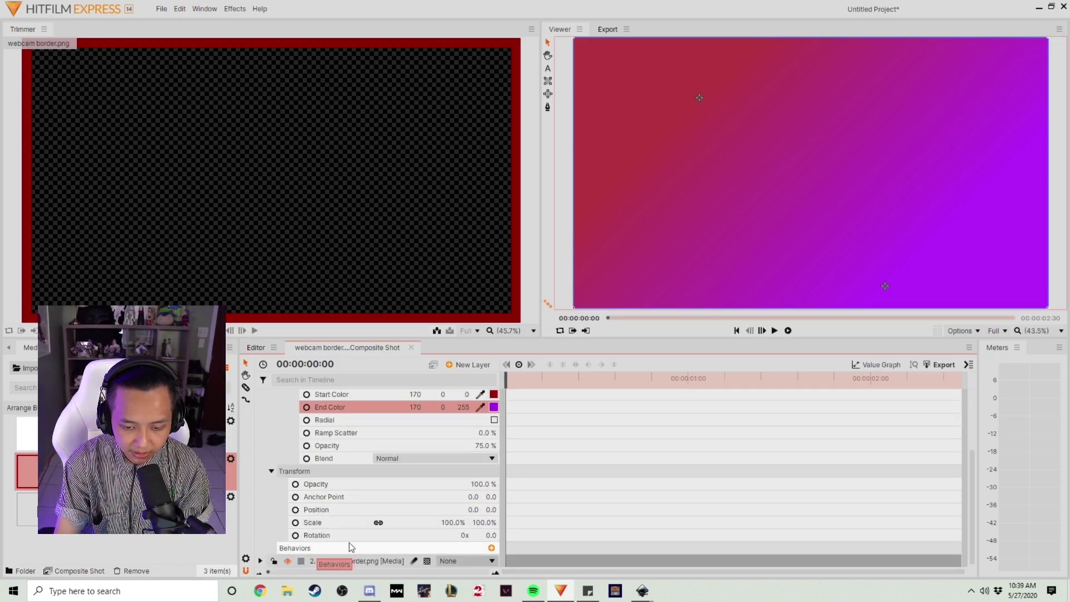
left_click(379, 536)
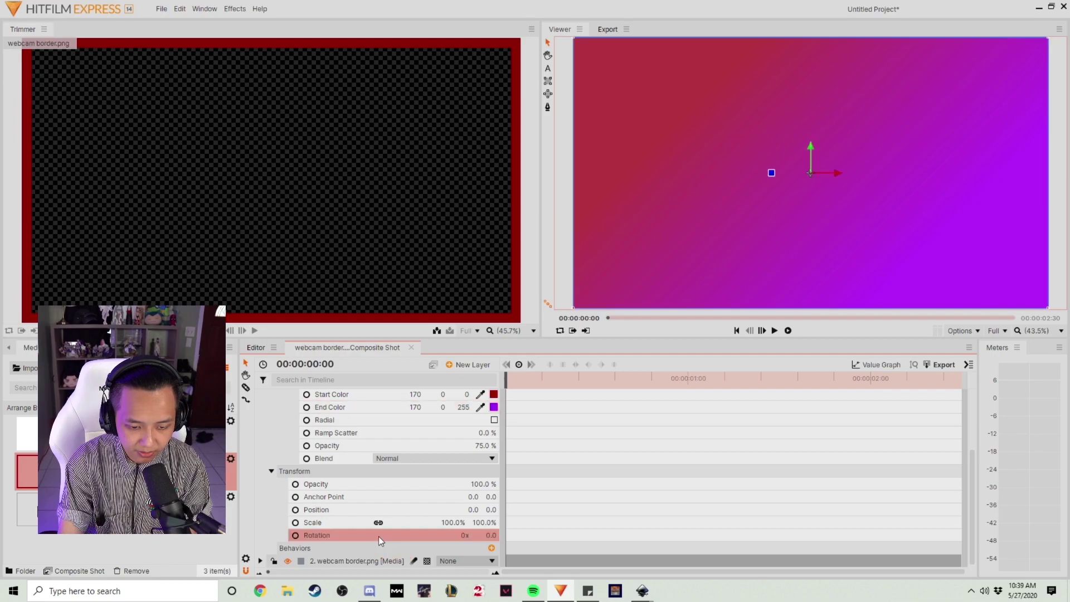
Step: Keyframe the gradient plane's Rotation from 0 at the start to one full turn (1x) at the end
left_click(295, 535)
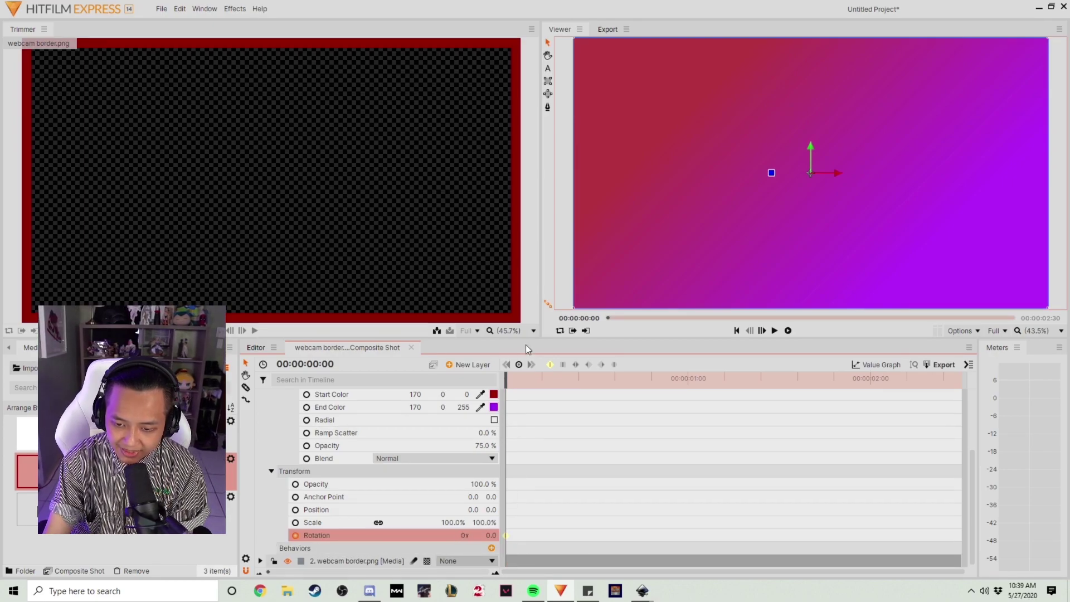
left_click_drag(508, 380, 972, 387)
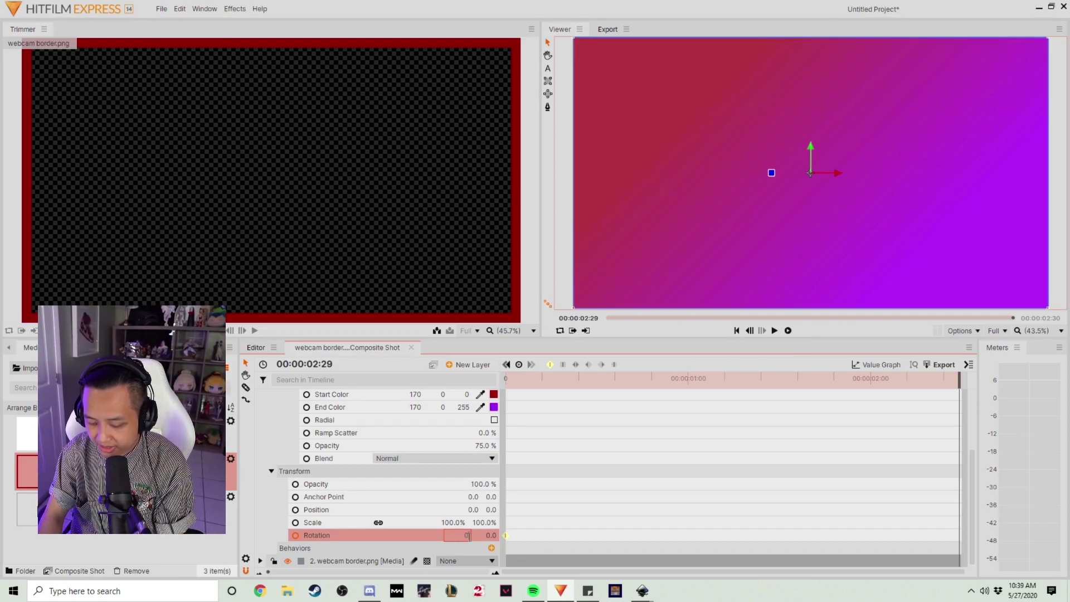
left_click_drag(468, 534, 468, 536)
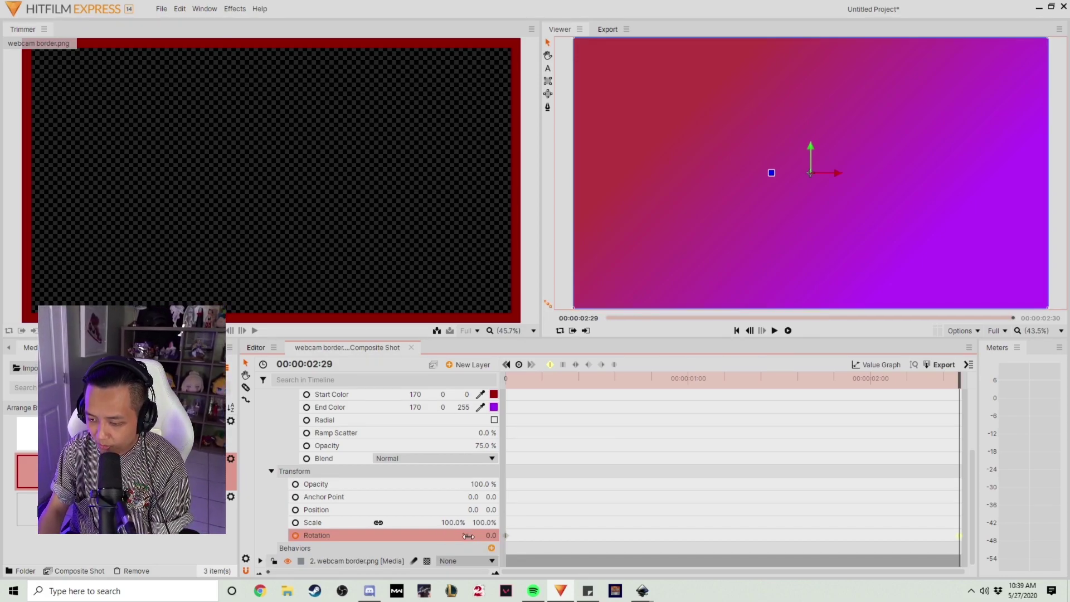
left_click_drag(957, 381, 506, 381)
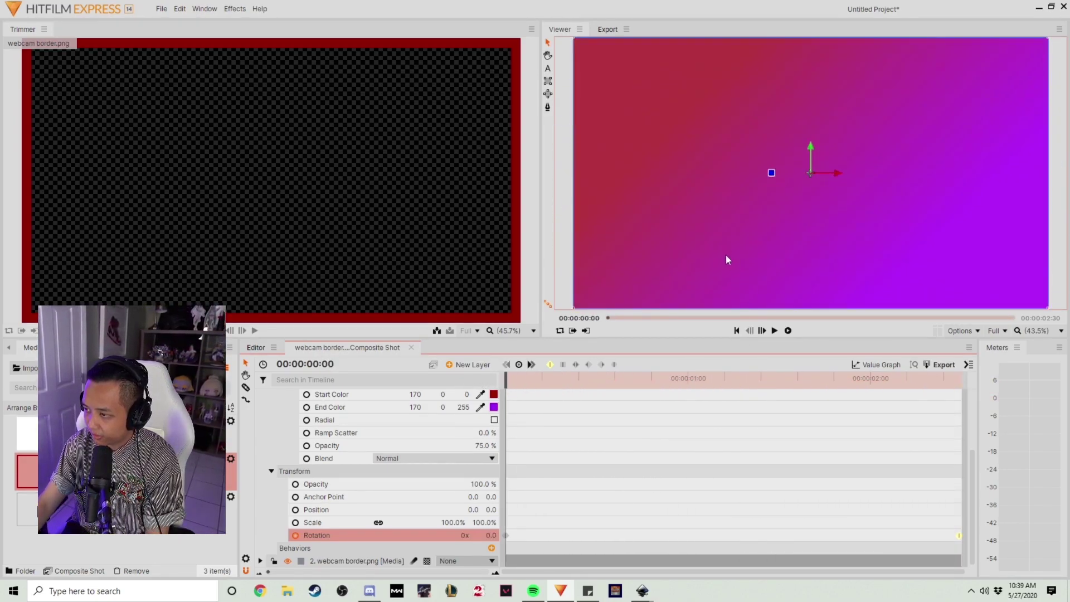
Step: Play back the rotation animation to check the spin
scroll(563, 270, "down", 3)
left_click(774, 331)
left_click(774, 331)
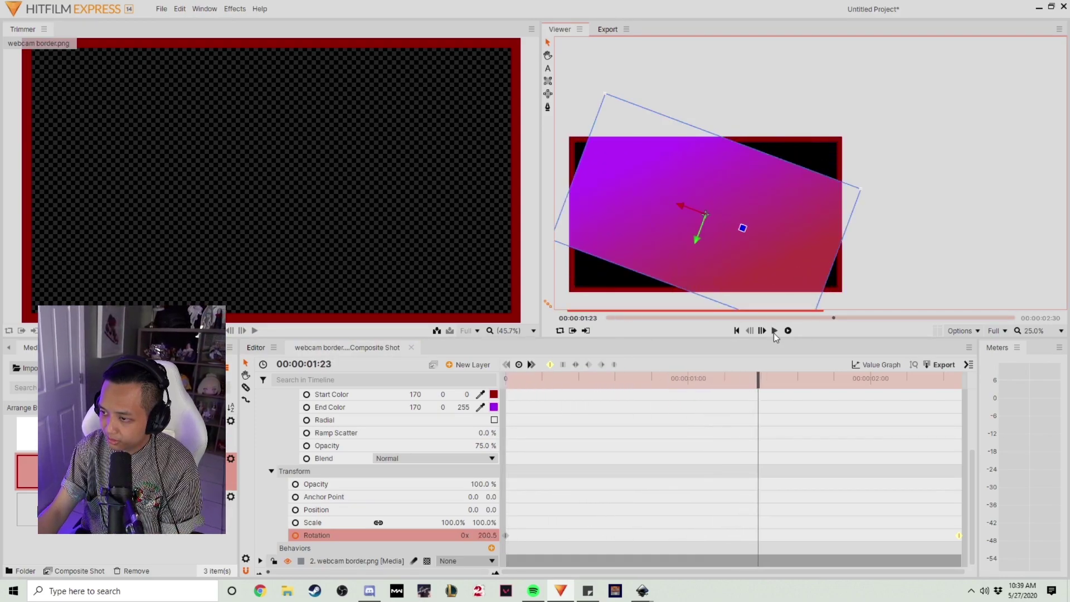
left_click(774, 331)
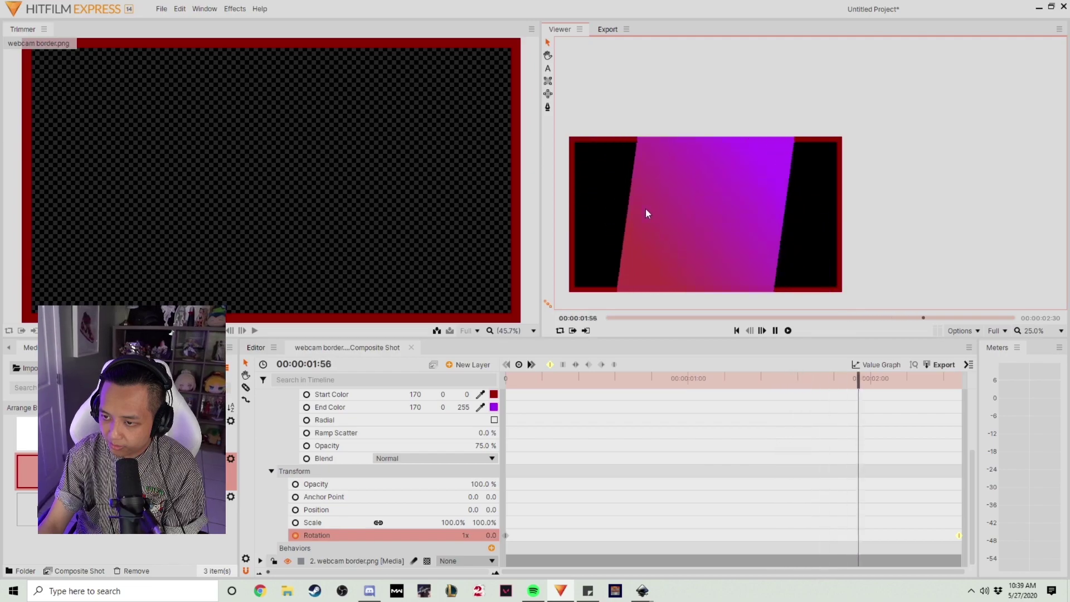
left_click(681, 212)
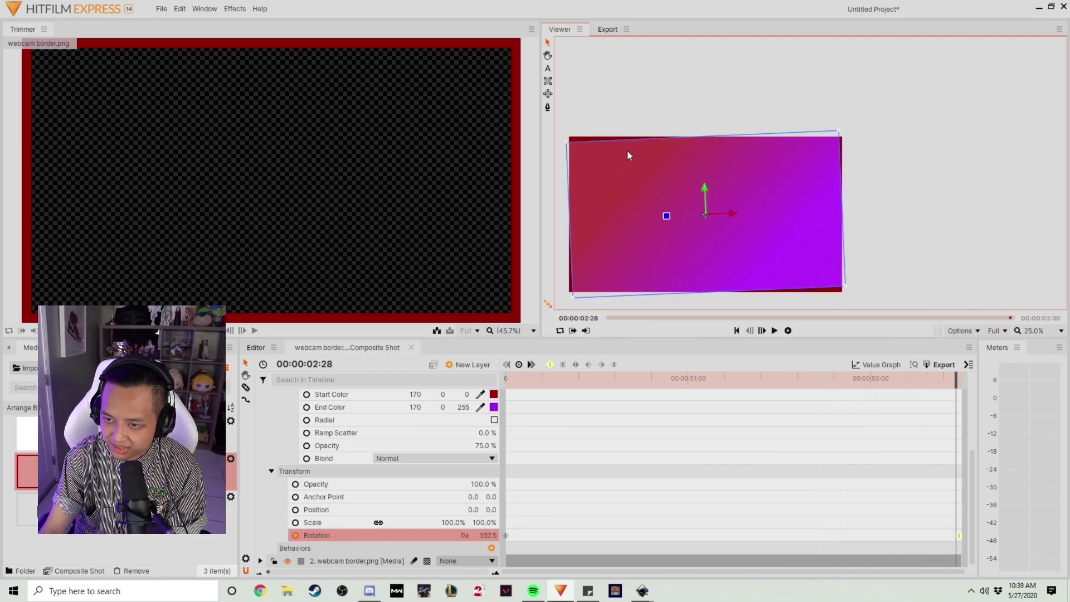
Step: Scale the gradient plane up to 157.1% × 197.6% so it fills the frame while spinning
left_click_drag(839, 133, 912, 52)
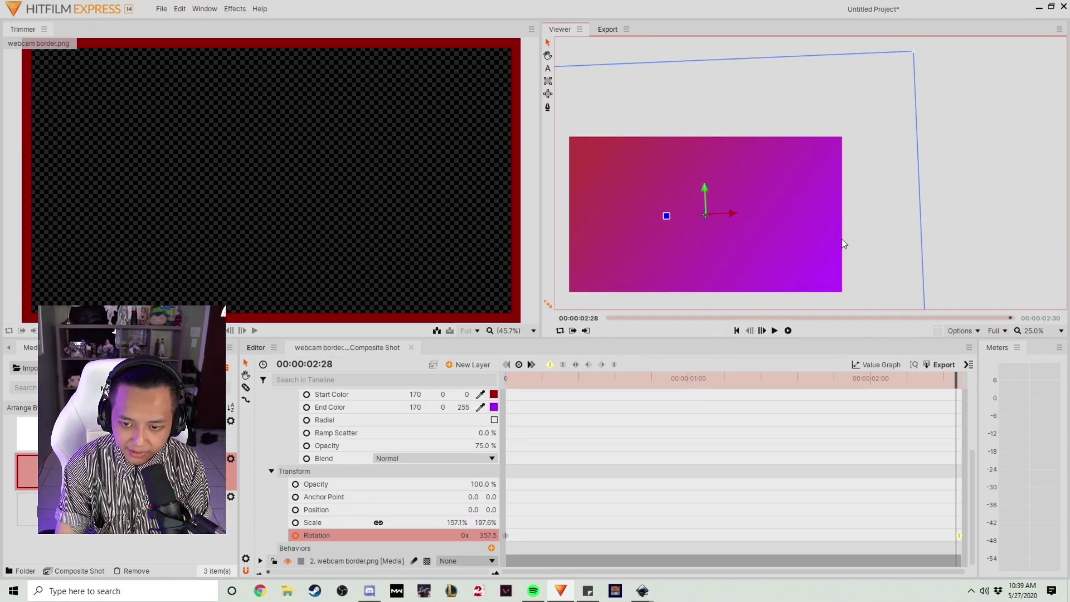
left_click(775, 332)
left_click(776, 330)
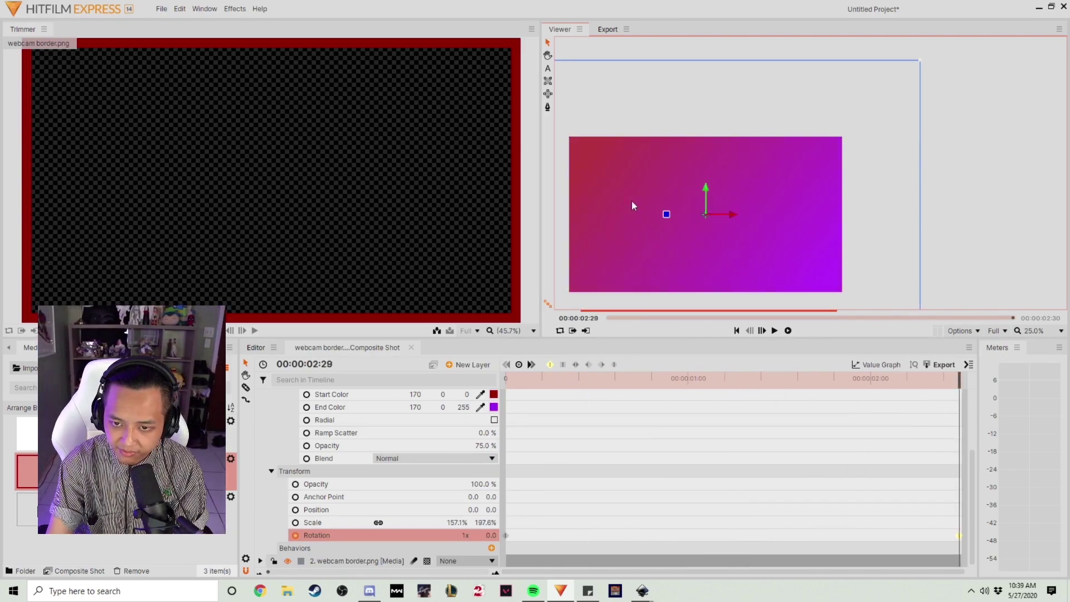
Step: Add the Keying > Matte Enhancement > Set Matte effect to the gradient plane
scroll(301, 449, "up", 3)
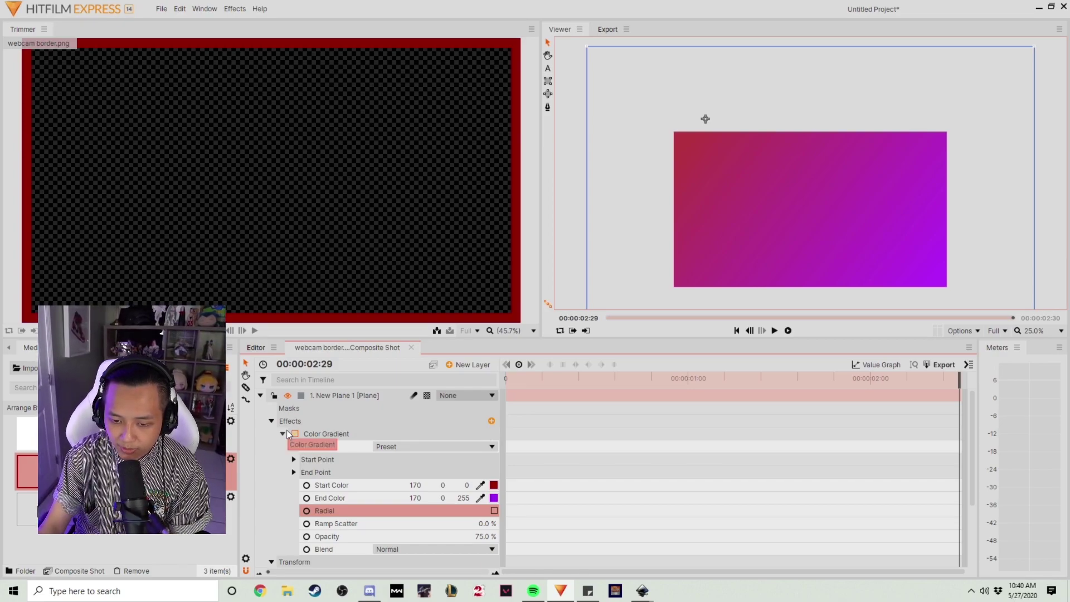
left_click(491, 420)
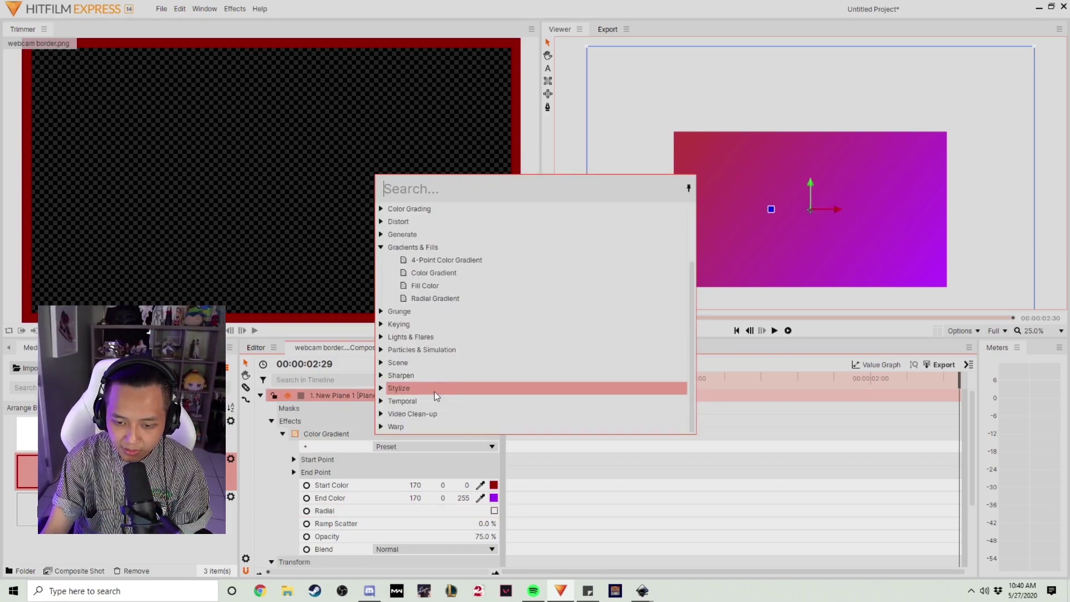
left_click(381, 324)
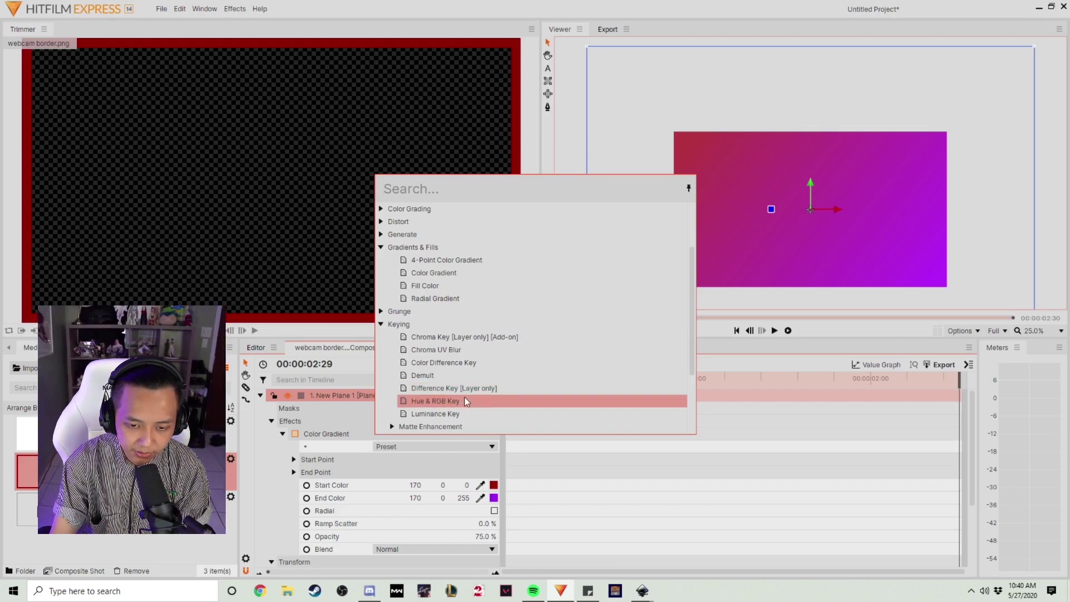
scroll(463, 400, "down", 1)
left_click(393, 388)
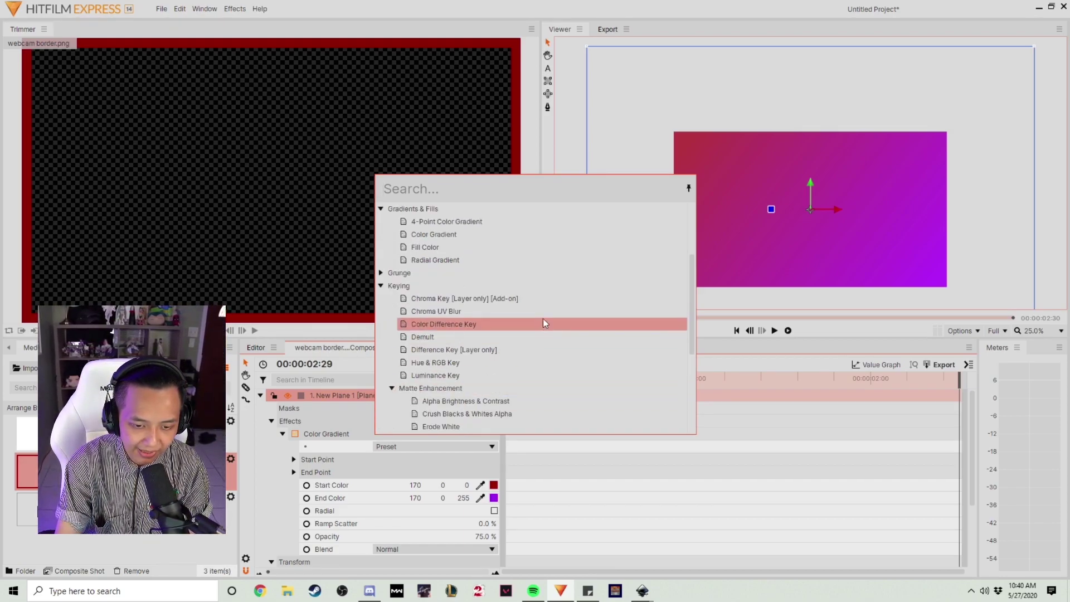
scroll(529, 351, "down", 3)
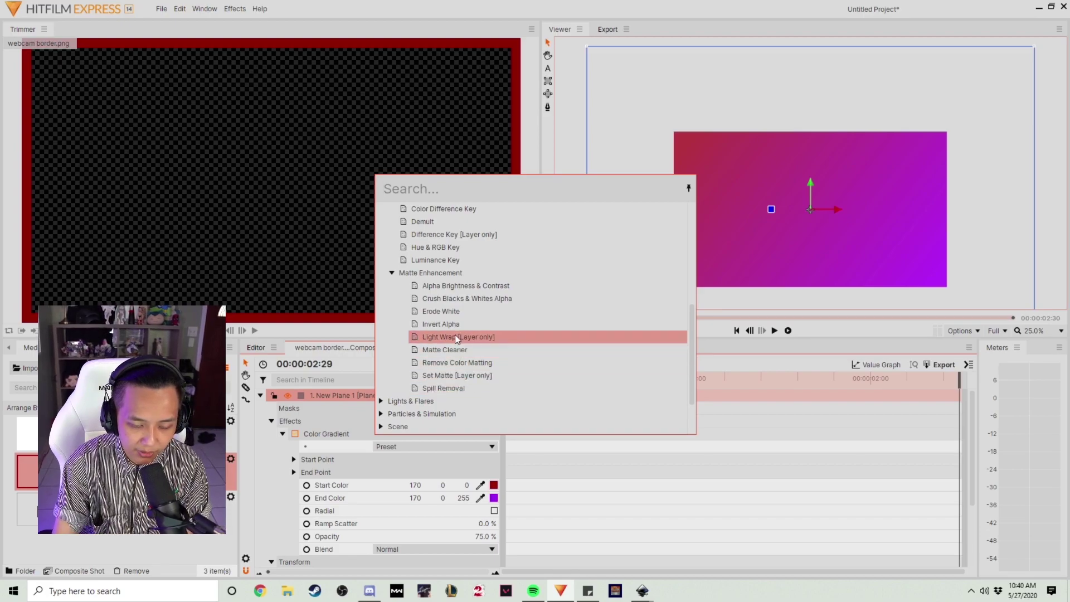
left_click(429, 376)
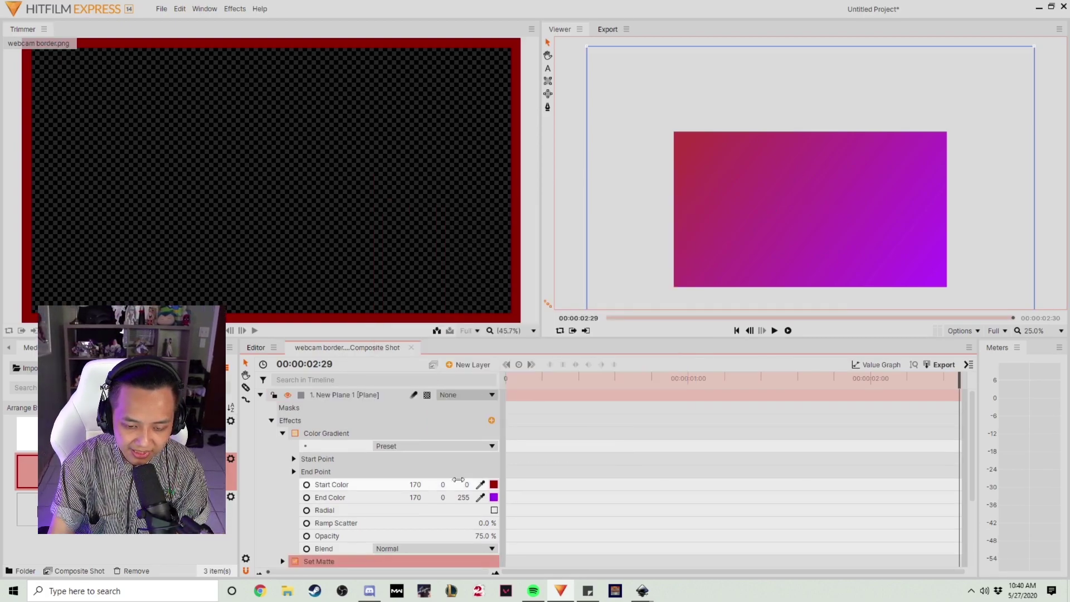
Step: Set the Set Matte Source Layer to 2. webcam border.png
scroll(285, 493, "down", 3)
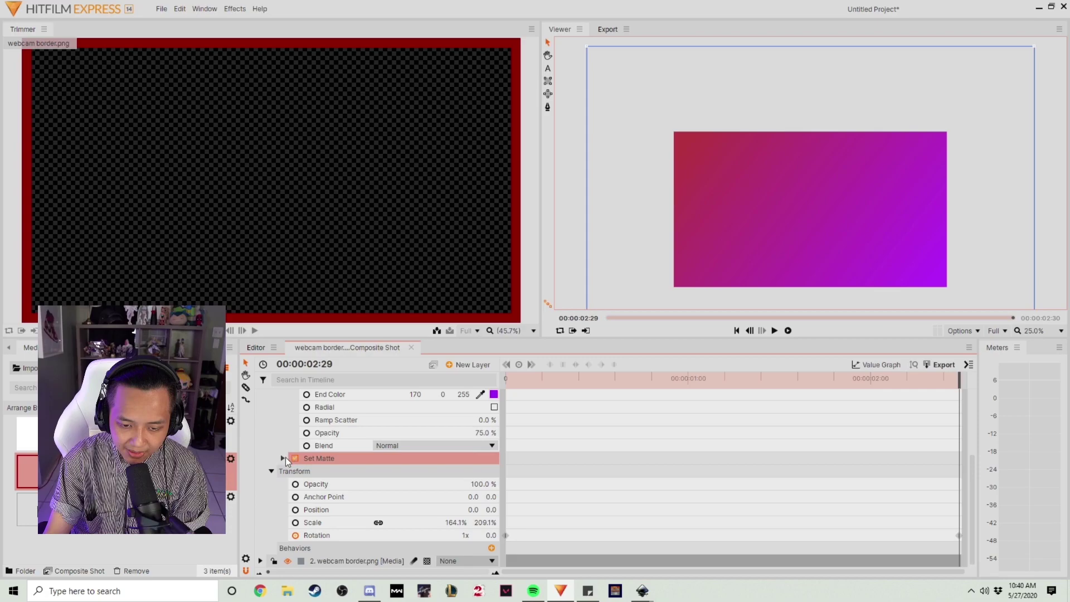
left_click(283, 458)
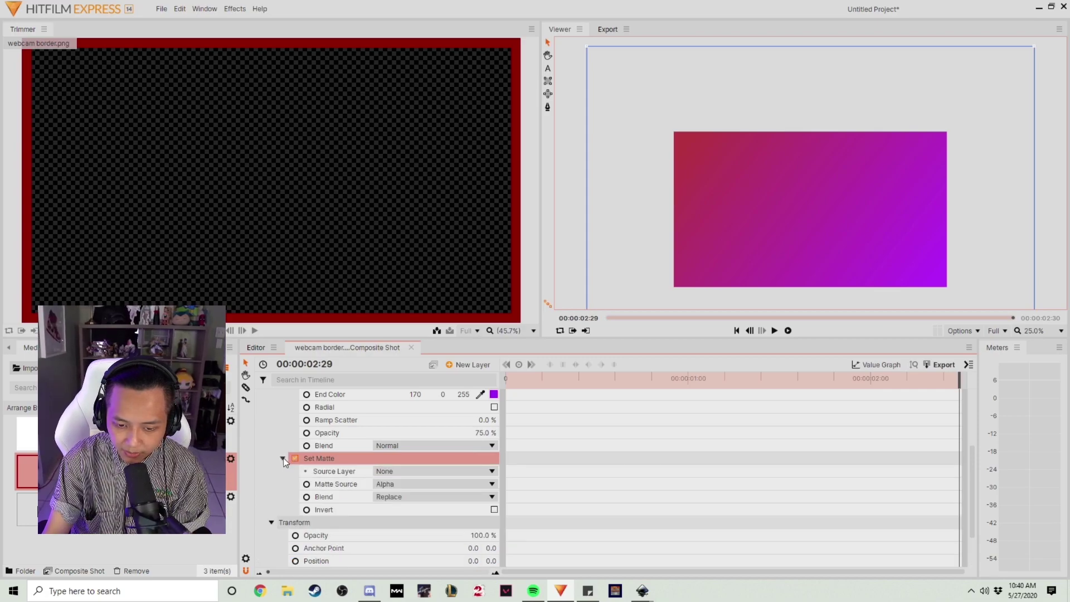
left_click(391, 472)
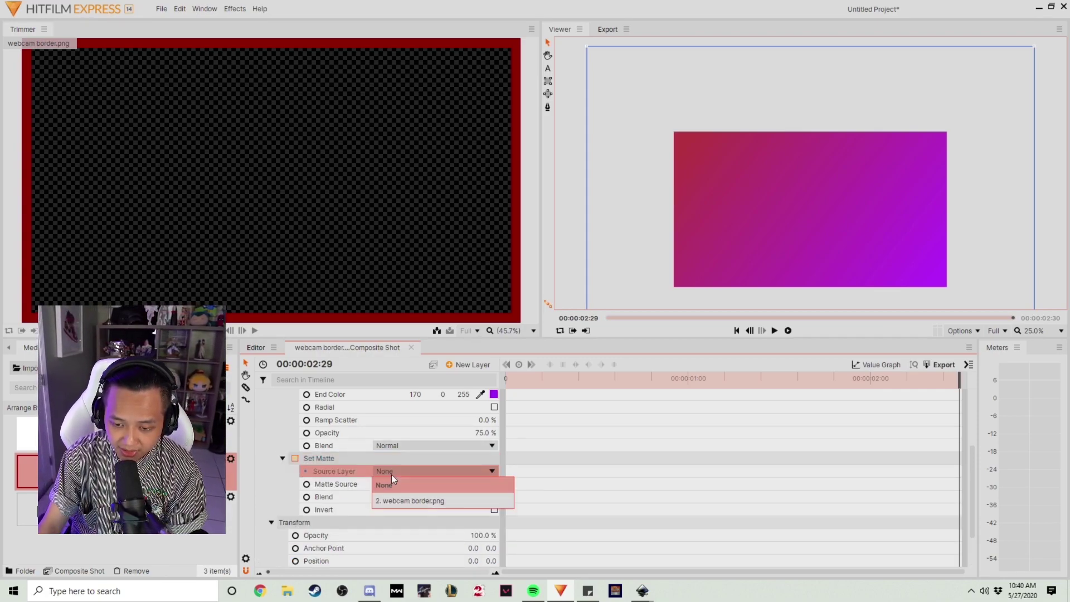
left_click(409, 498)
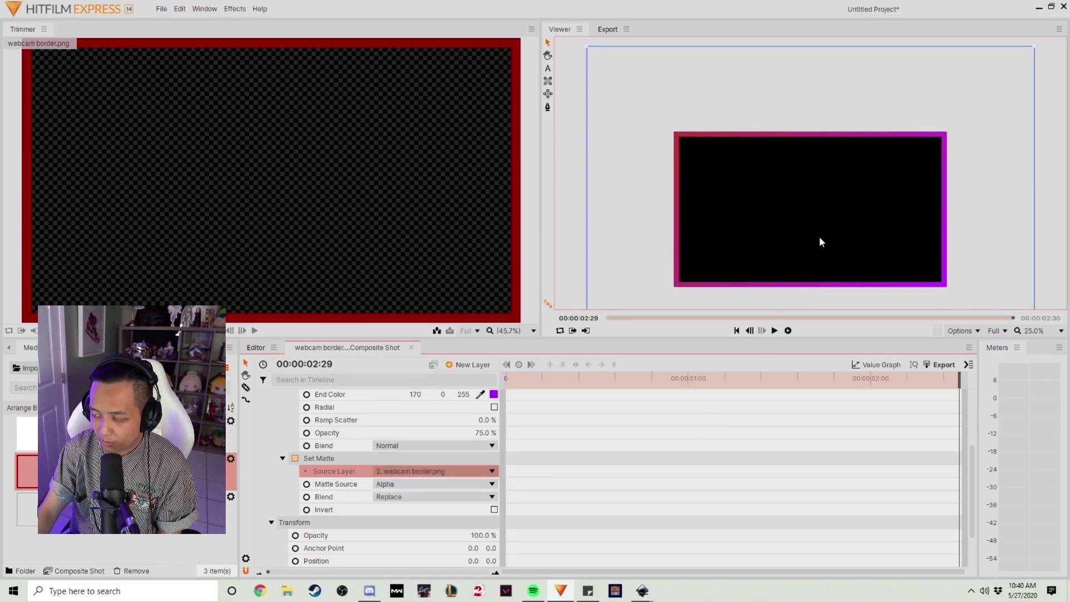
Step: Play the matted red-to-purple border animation in the viewer
scroll(597, 433, "down", 2)
scroll(462, 491, "up", 5)
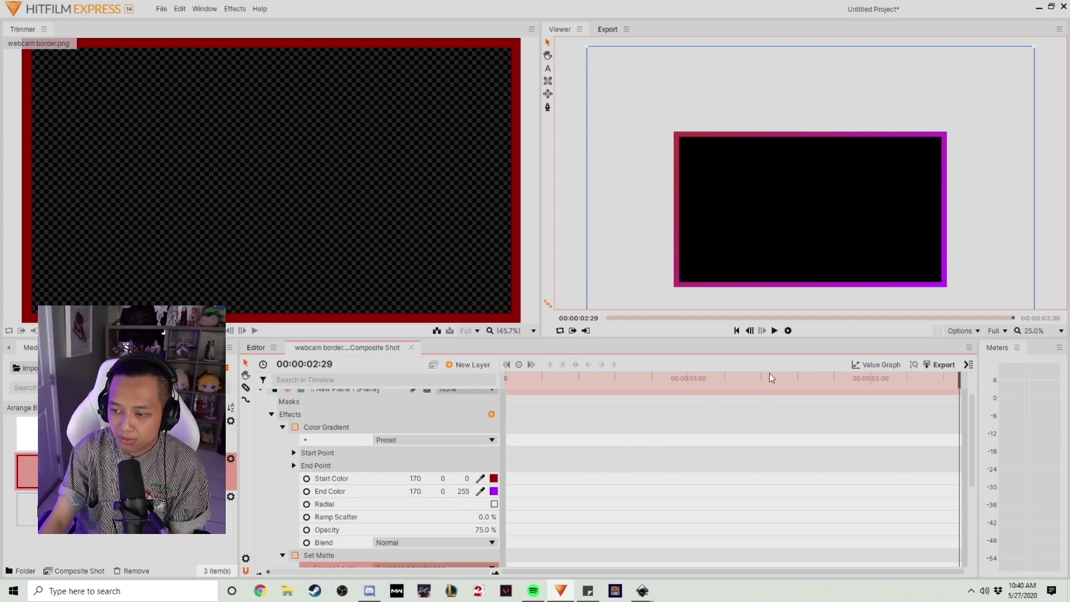
left_click(774, 331)
left_click(774, 331)
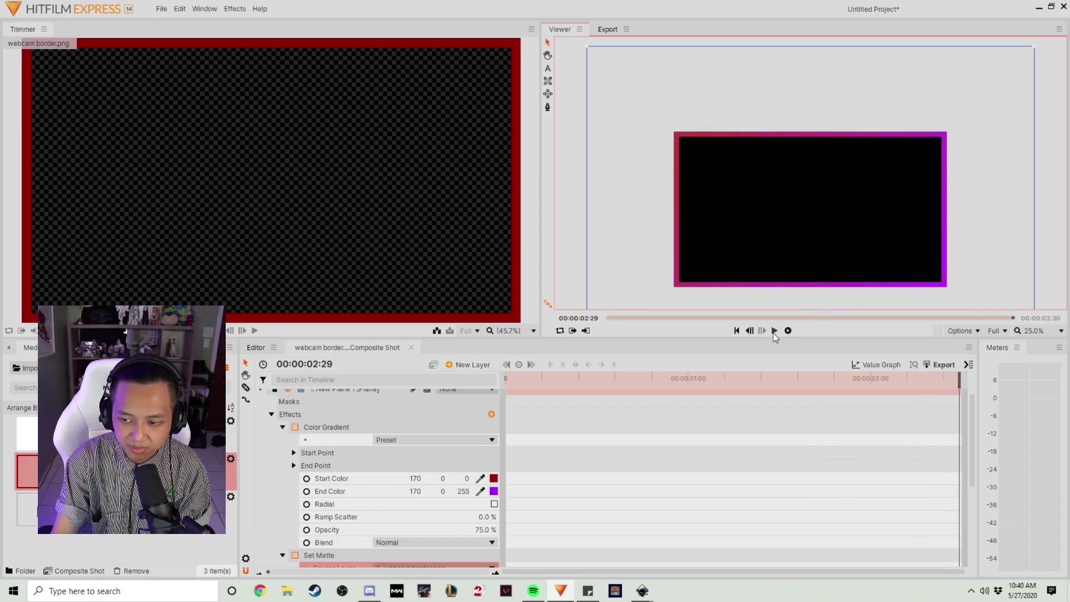
scroll(573, 548, "down", 4)
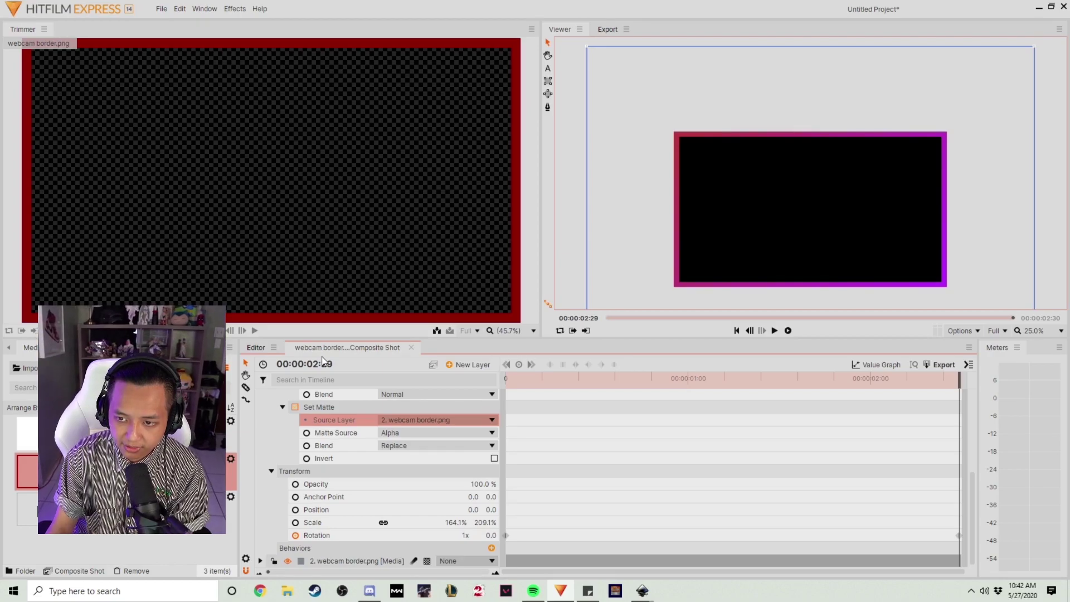
Step: Switch to the main editing timeline and view the project settings, closing them unchanged
left_click(253, 347)
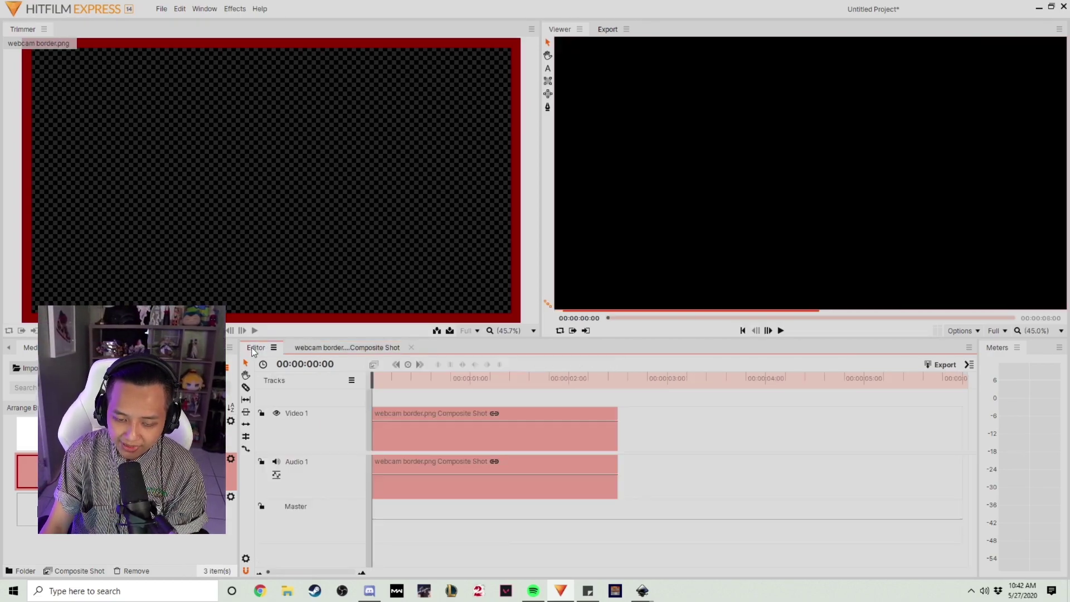
left_click(179, 8)
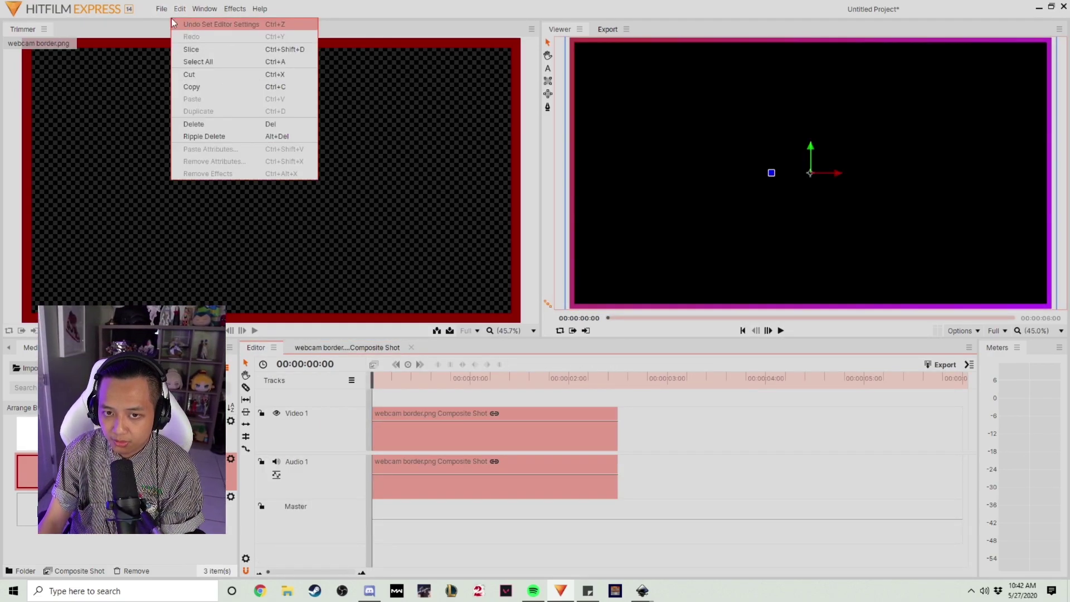
mouse_move(162, 9)
left_click(186, 96)
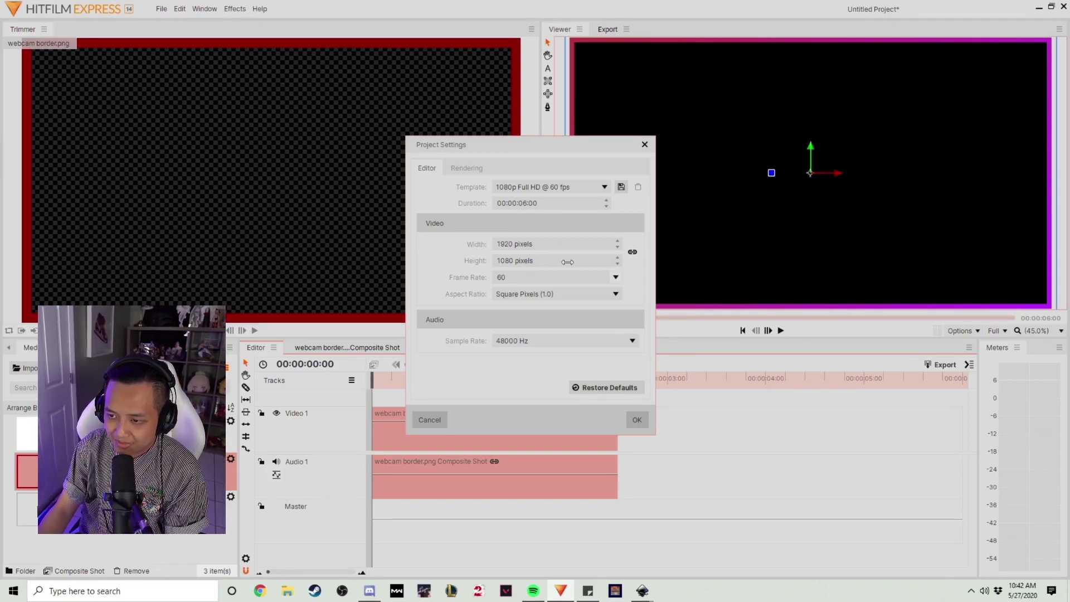
key("Return")
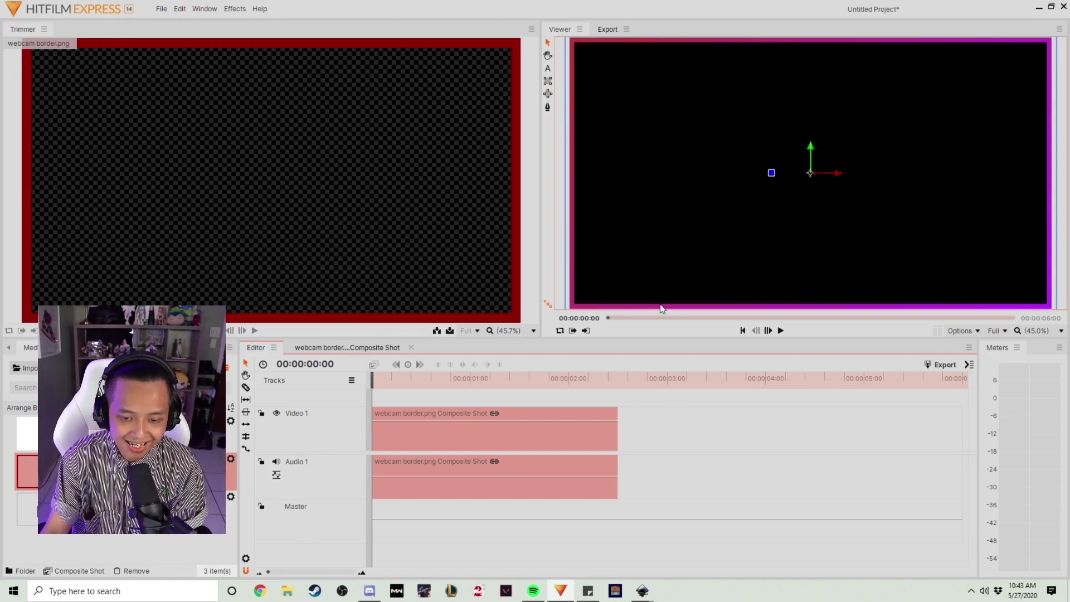
Step: Set the composite shot's duration in its Properties and stretch its clip to six seconds
right_click(523, 440)
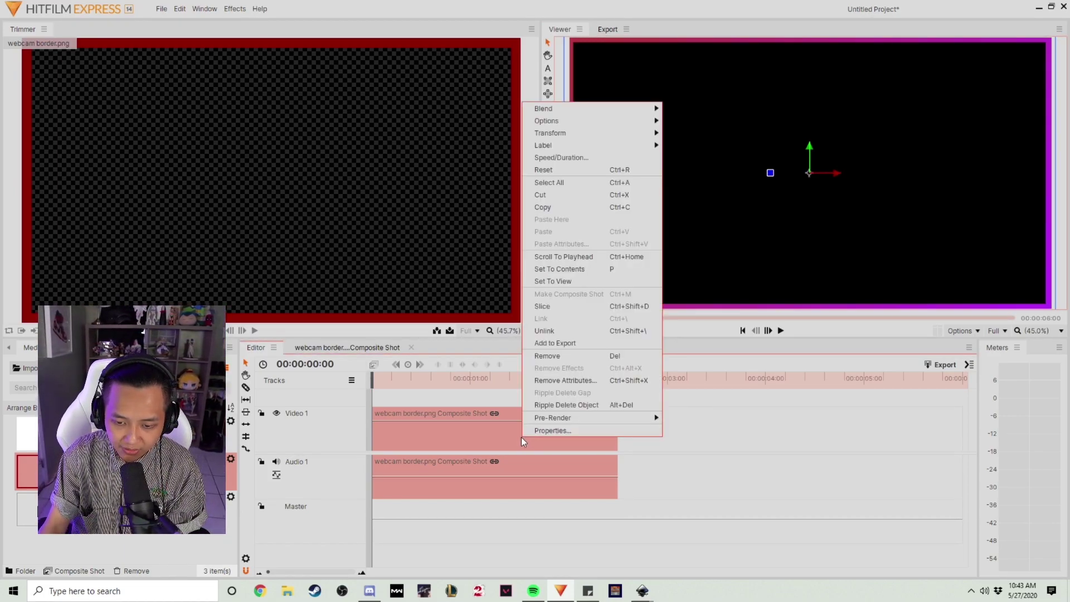
left_click(545, 430)
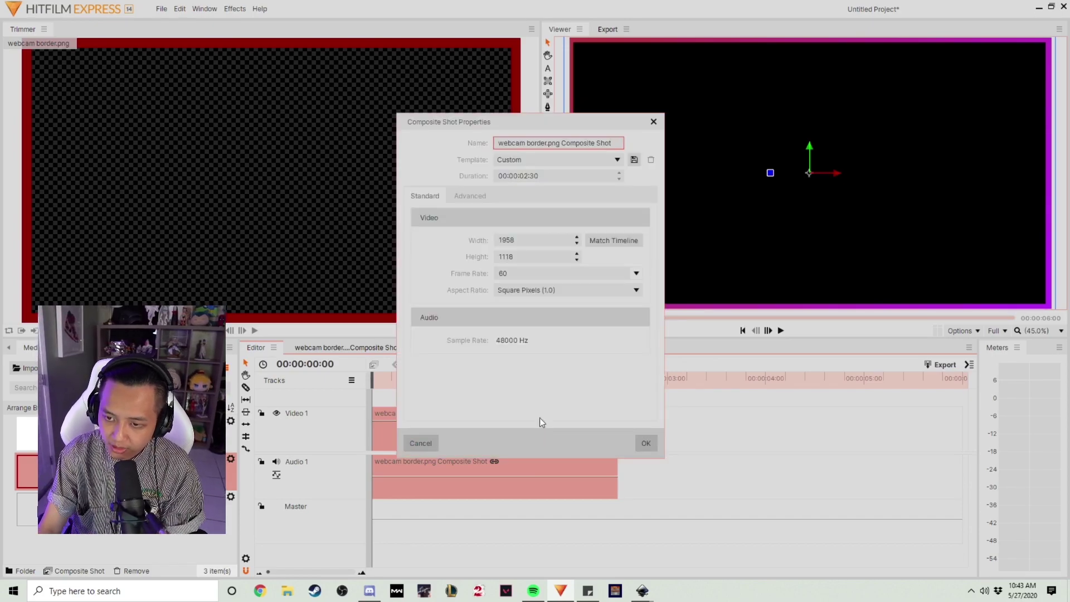
left_click(528, 176)
left_click(528, 176)
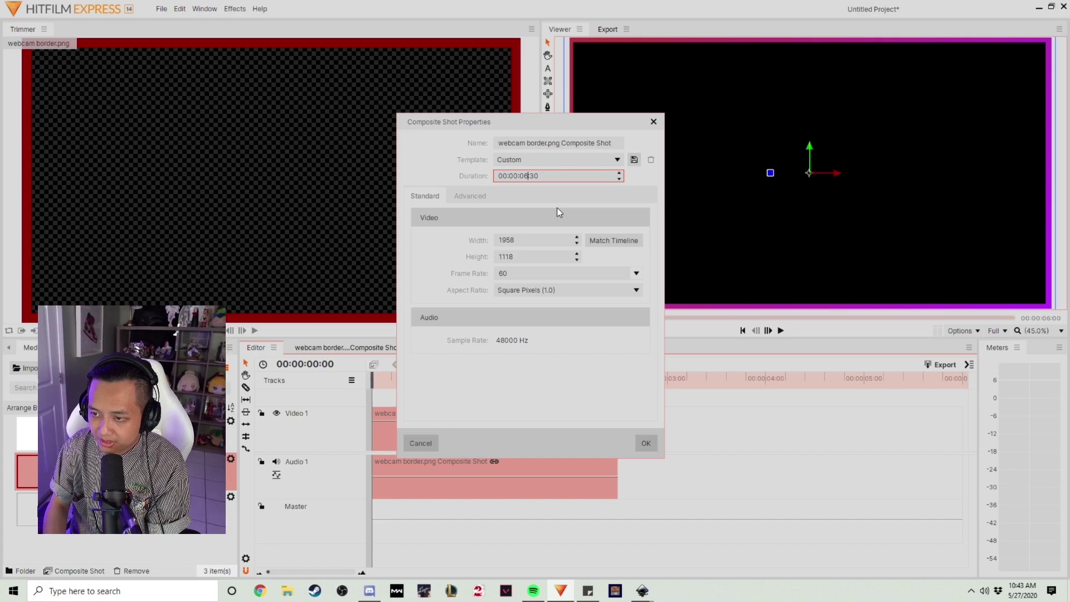
key("Return")
key("Return")
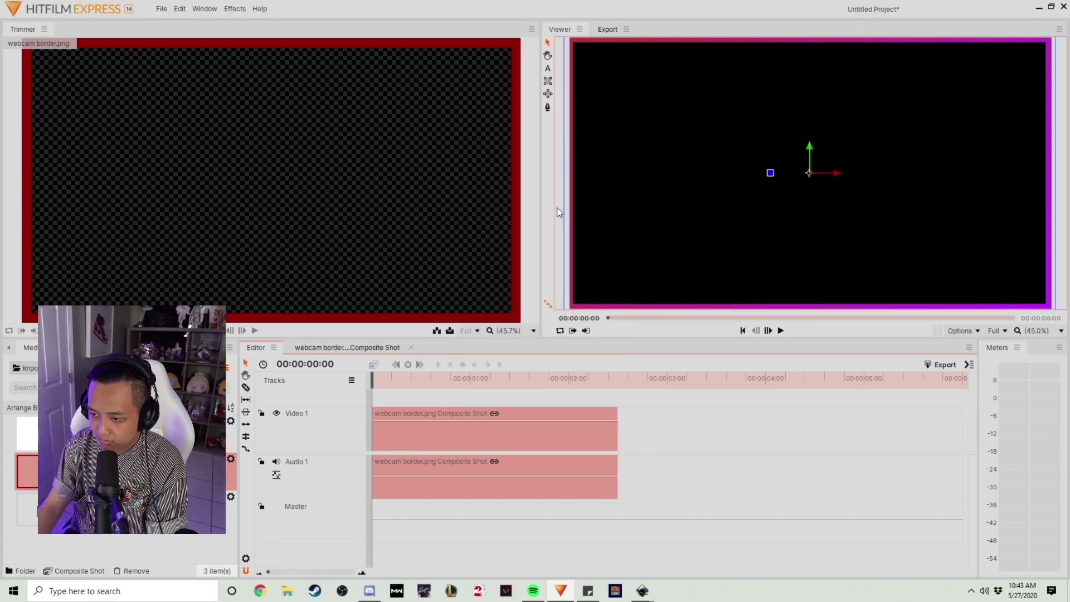
left_click_drag(616, 428, 1021, 429)
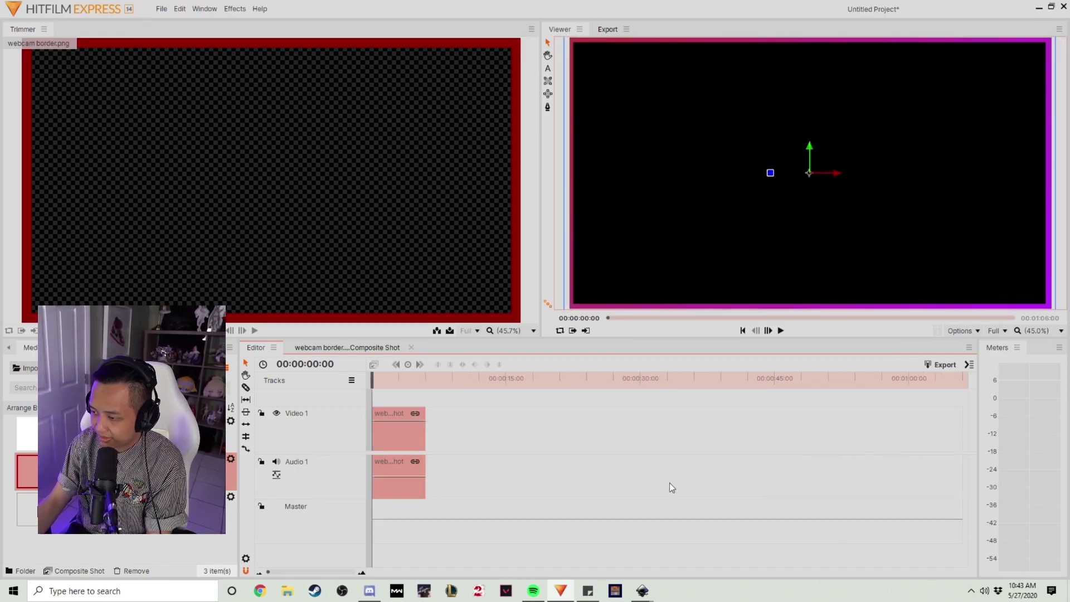
Step: Set the project duration to 00:00:06:00 in Project Settings
left_click(178, 9)
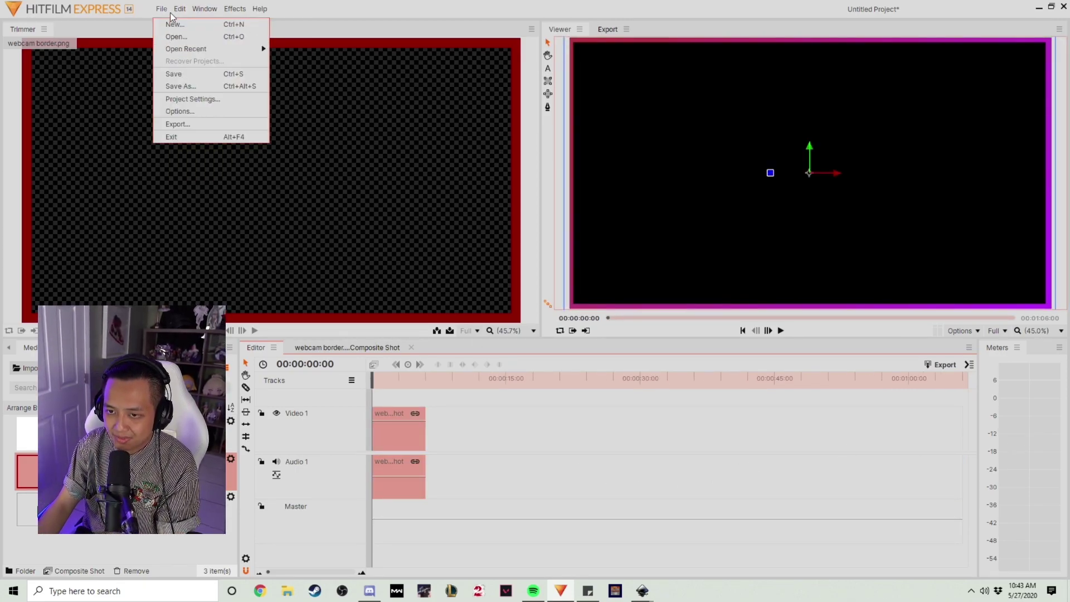
left_click(192, 99)
left_click(511, 203)
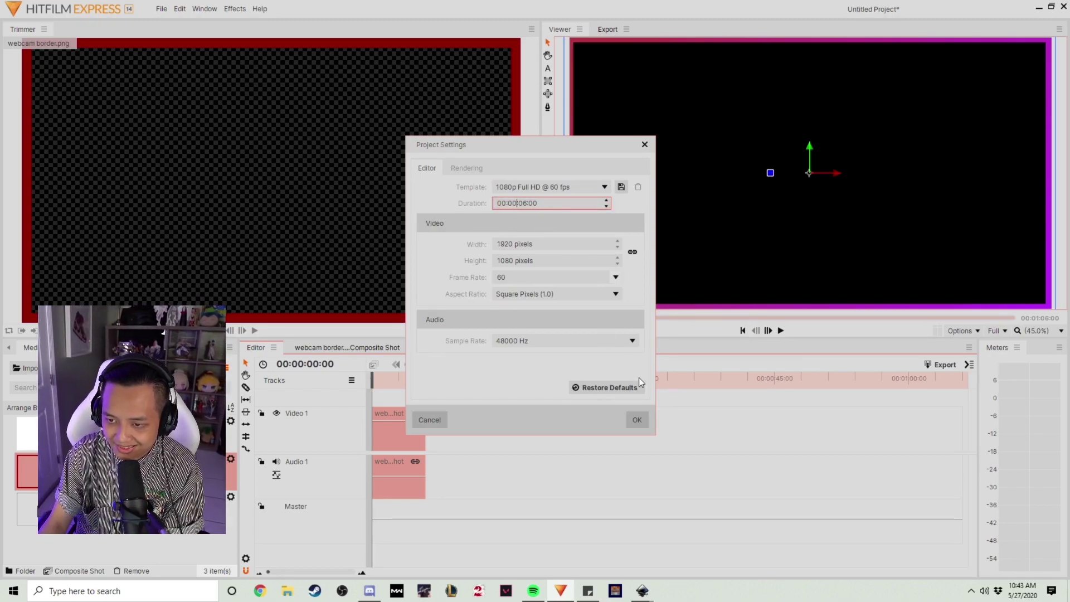
left_click(638, 419)
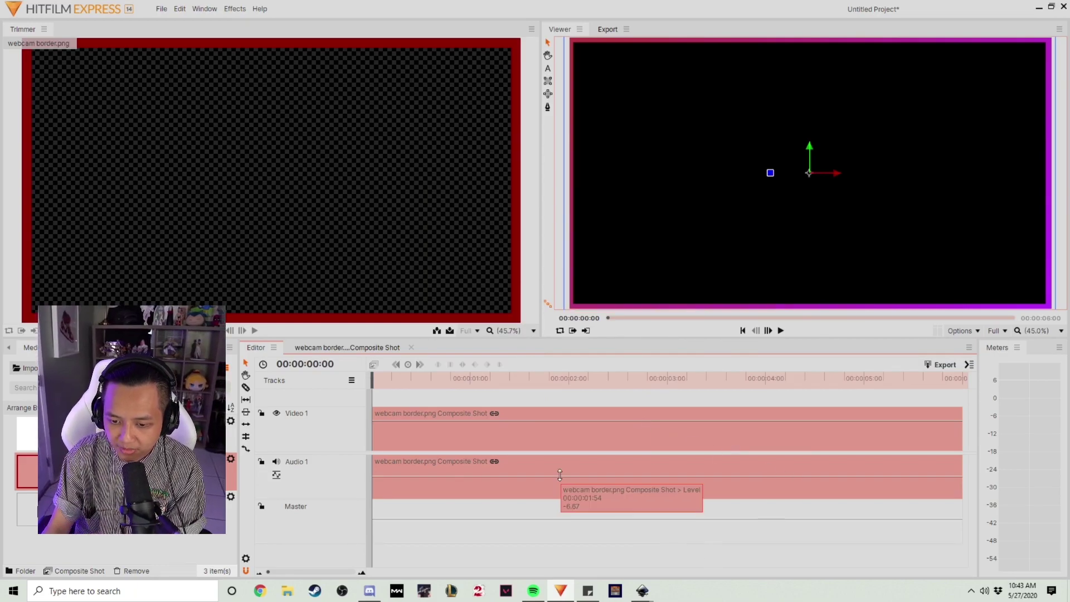
left_click(368, 349)
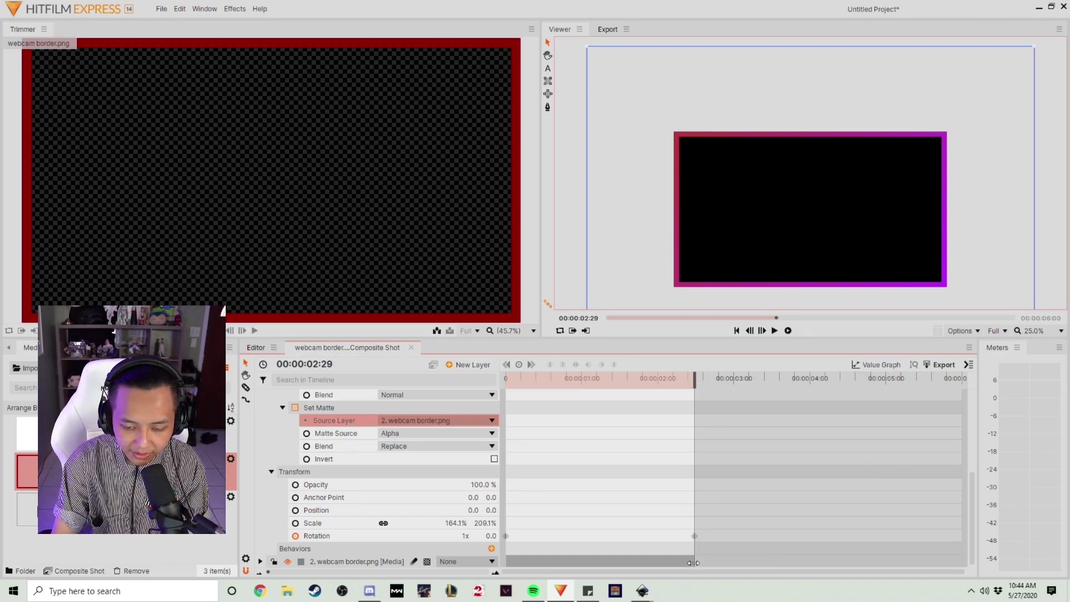
Step: Extend the composite's active range, webcam border and gradient plane layers to 5:59, then play from the start
left_click_drag(693, 381, 972, 384)
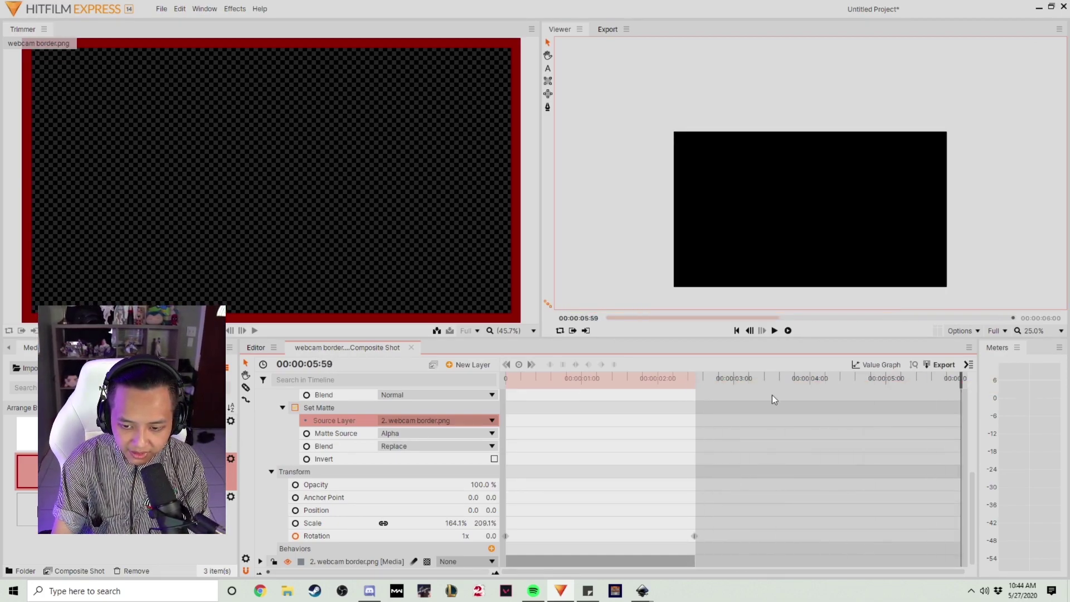
left_click_drag(694, 378, 961, 379)
left_click_drag(695, 560, 958, 561)
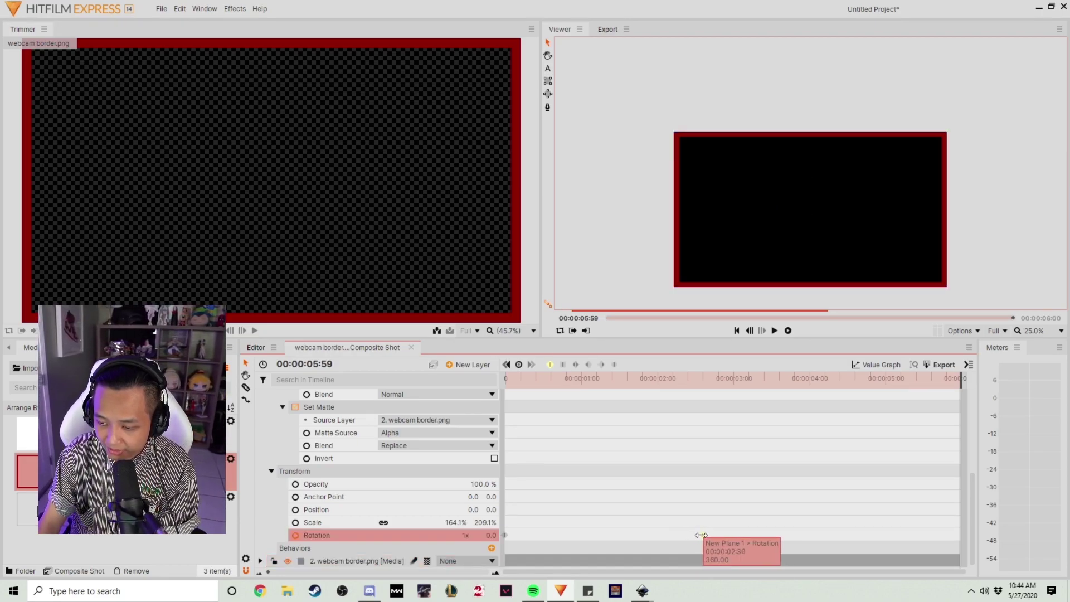
scroll(827, 474, "up", 3)
scroll(827, 474, "up", 1)
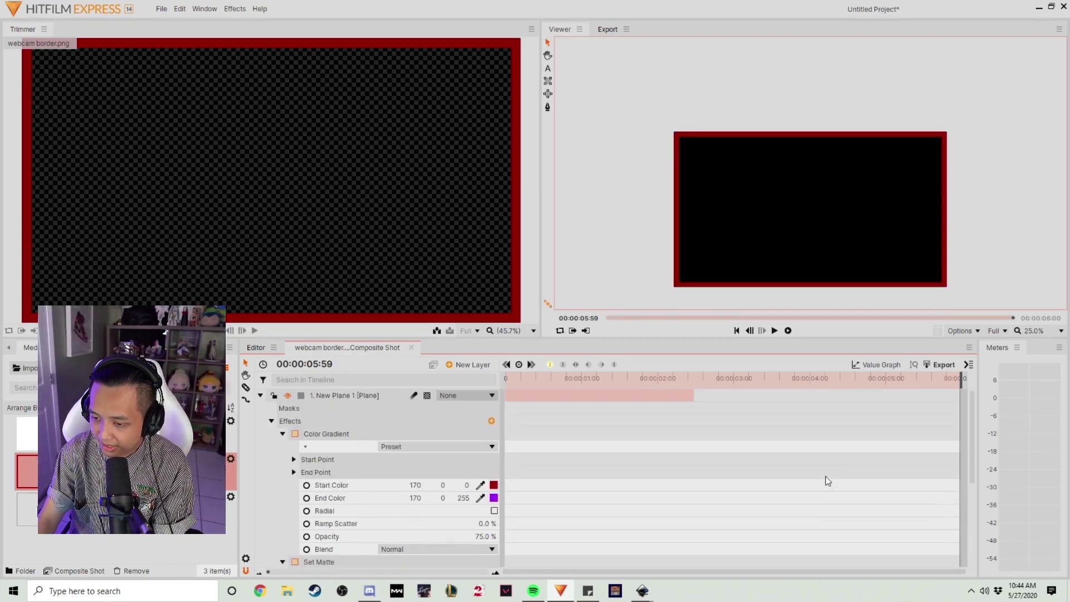
left_click_drag(692, 397, 959, 397)
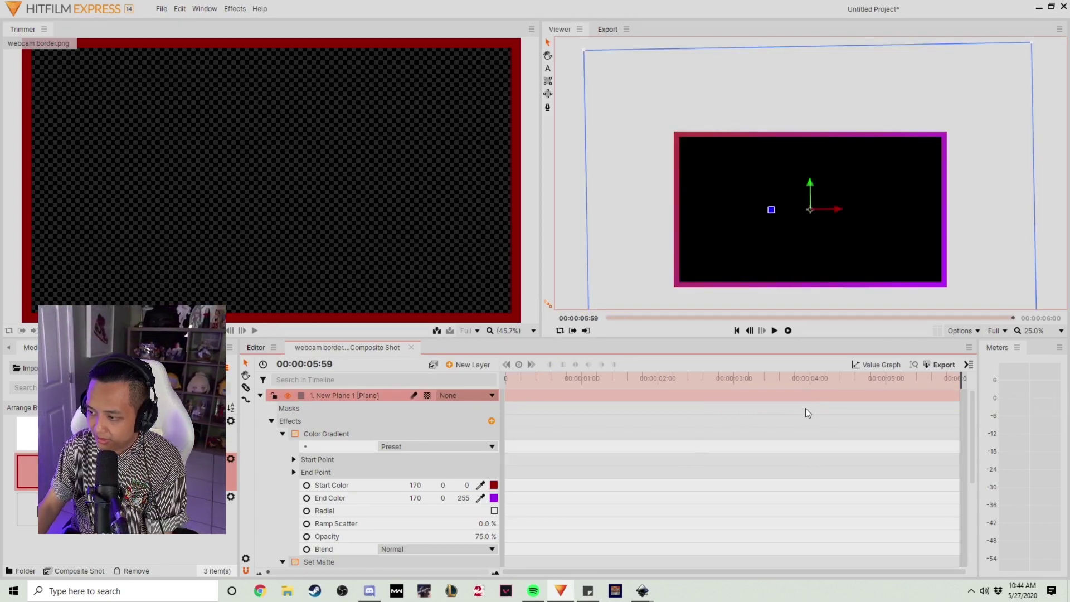
left_click(736, 330)
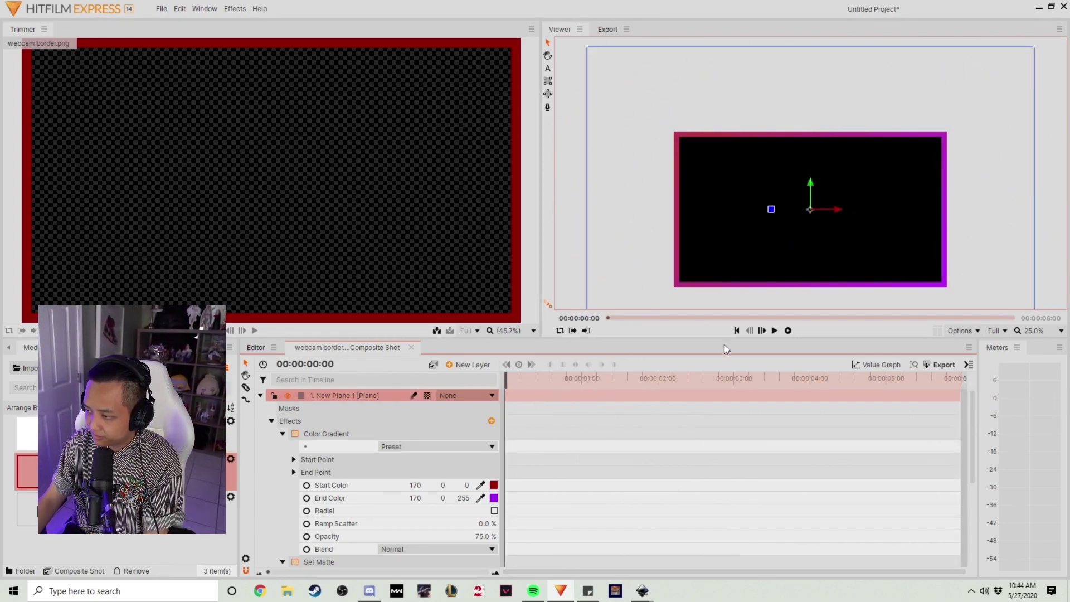
left_click(773, 333)
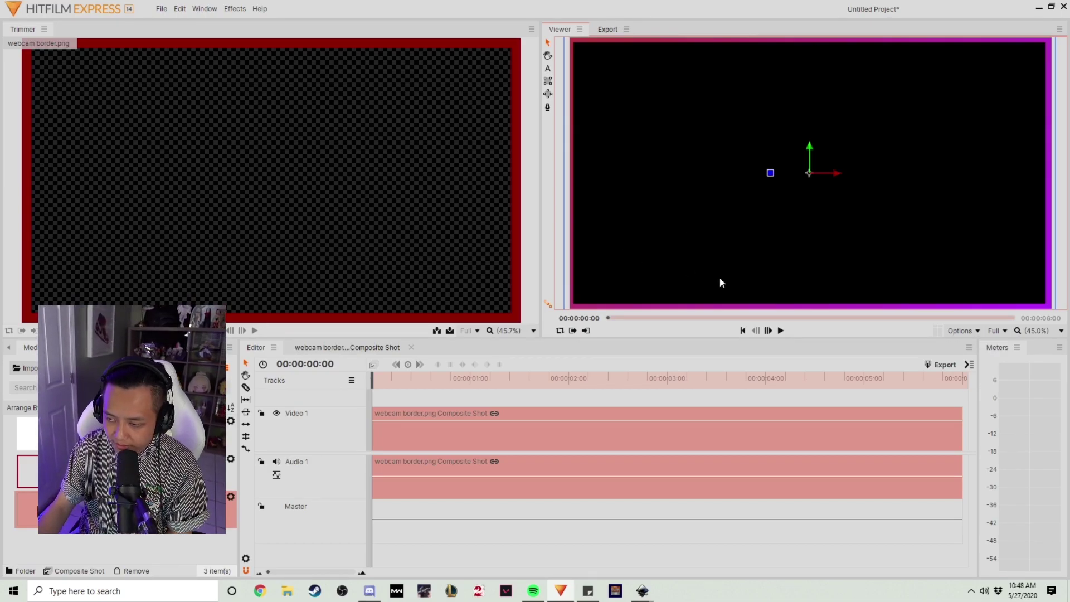
Step: Export the timeline as an MP4 named 'webcam work'
left_click(942, 364)
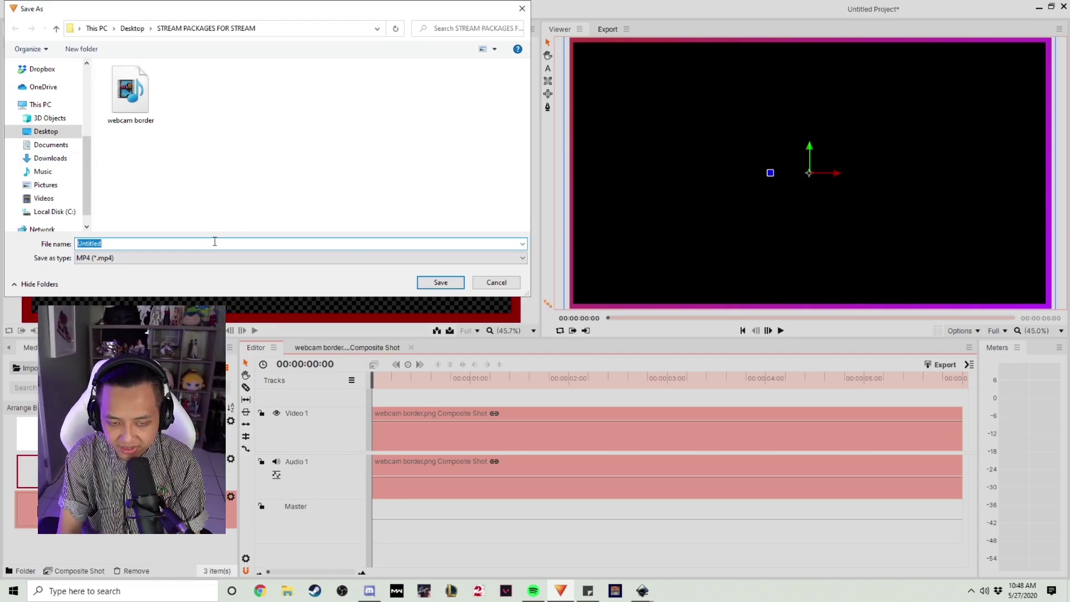
type("webcam work")
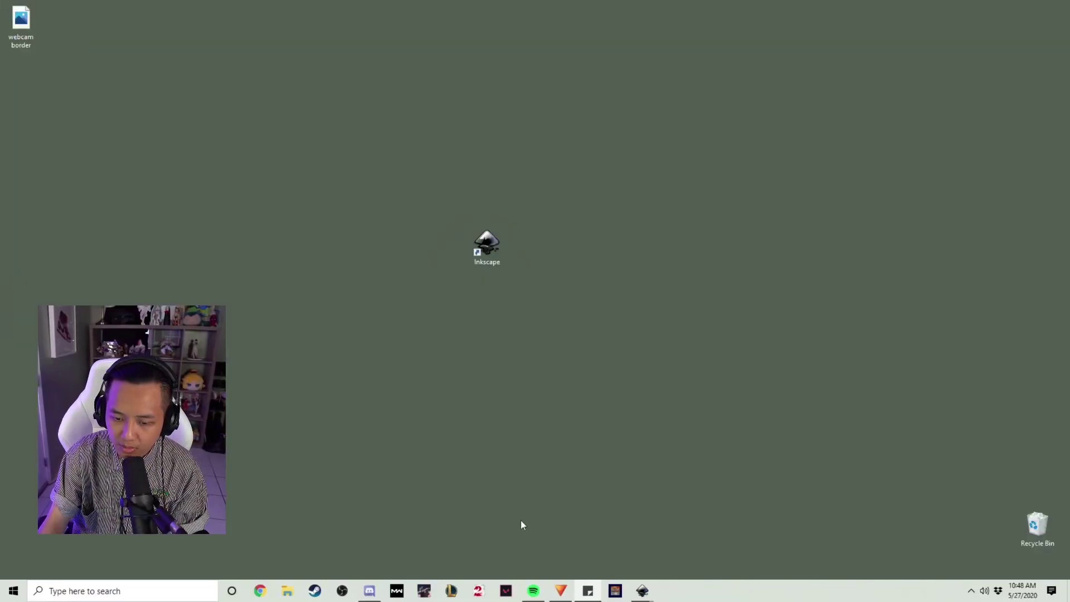
Step: In OBS Studio, dismiss the update prompt and add a new scene named Scene 2
left_click(342, 590)
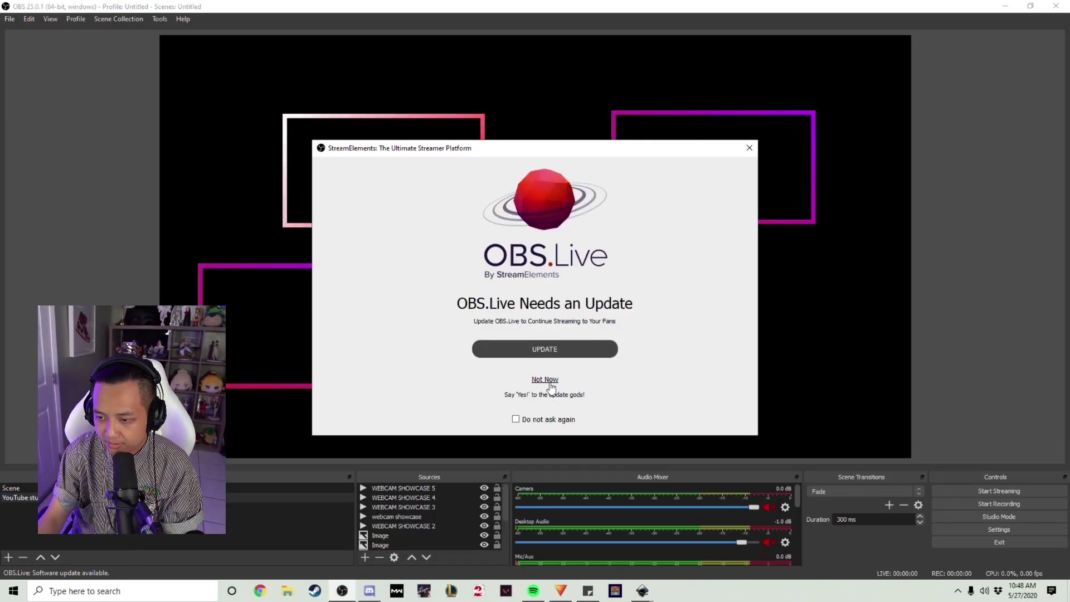
left_click(546, 379)
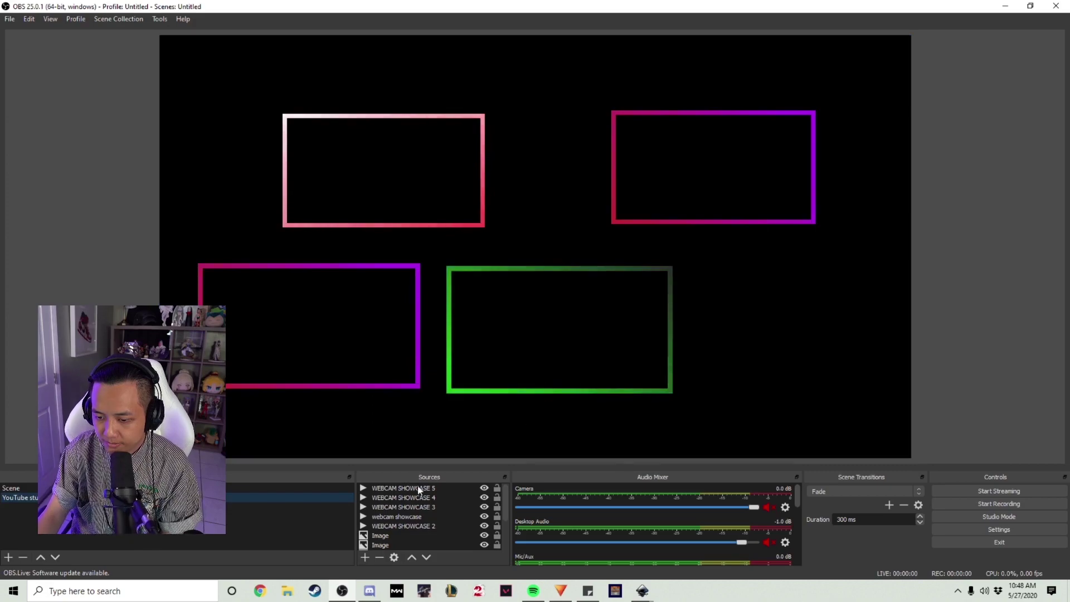
left_click(23, 558)
left_click(606, 308)
left_click(8, 557)
key("Return")
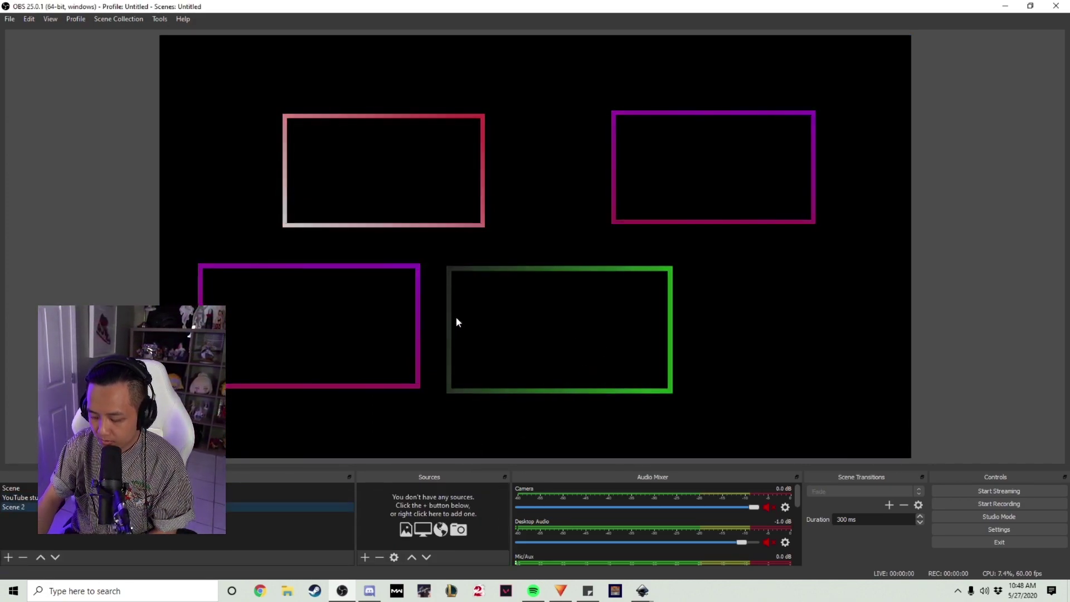
Step: Add a Media Source playing webcam work.mp4 from STREAM PACKAGES FOR STREAM, shrunk and centred
left_click(365, 557)
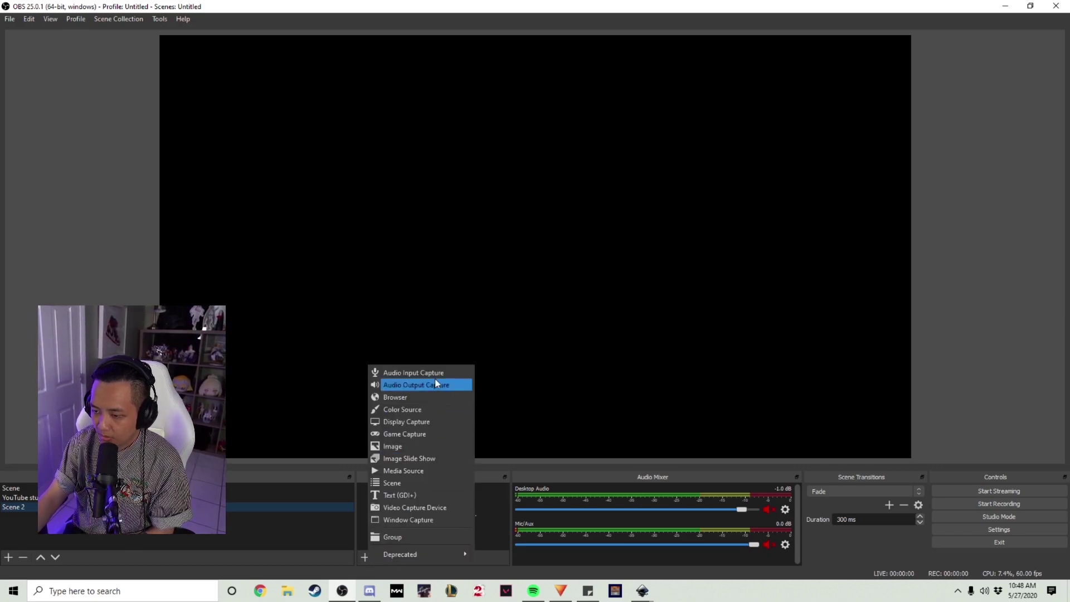
left_click(433, 466)
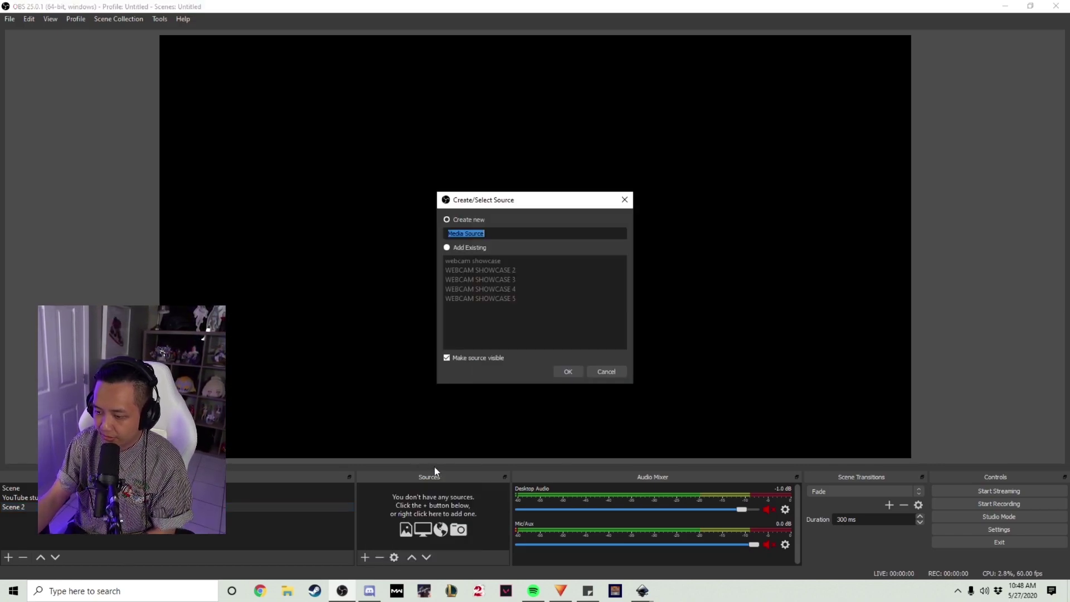
left_click(574, 369)
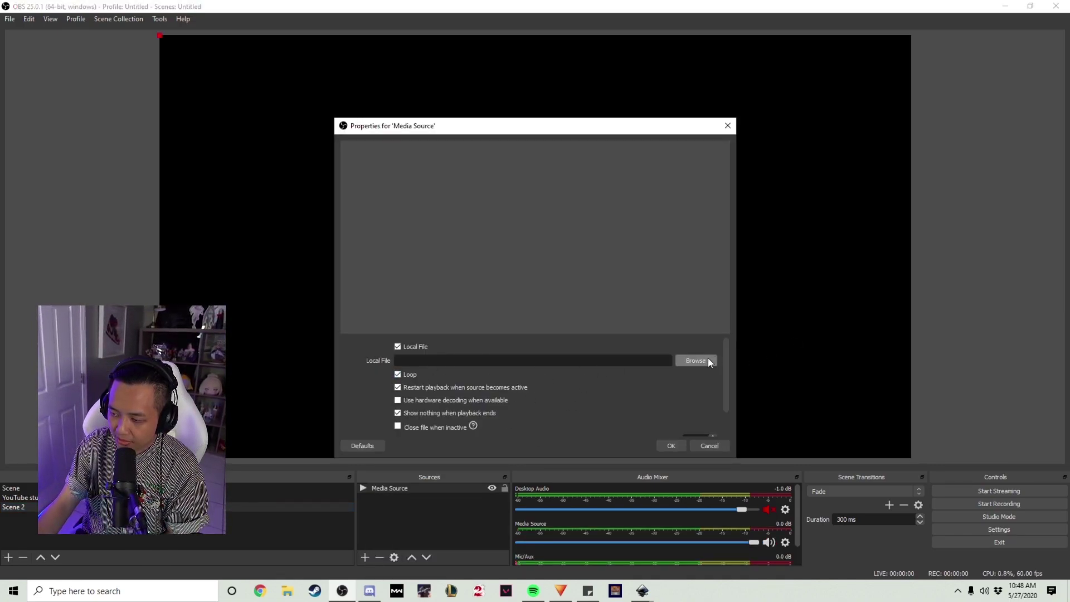
left_click(696, 361)
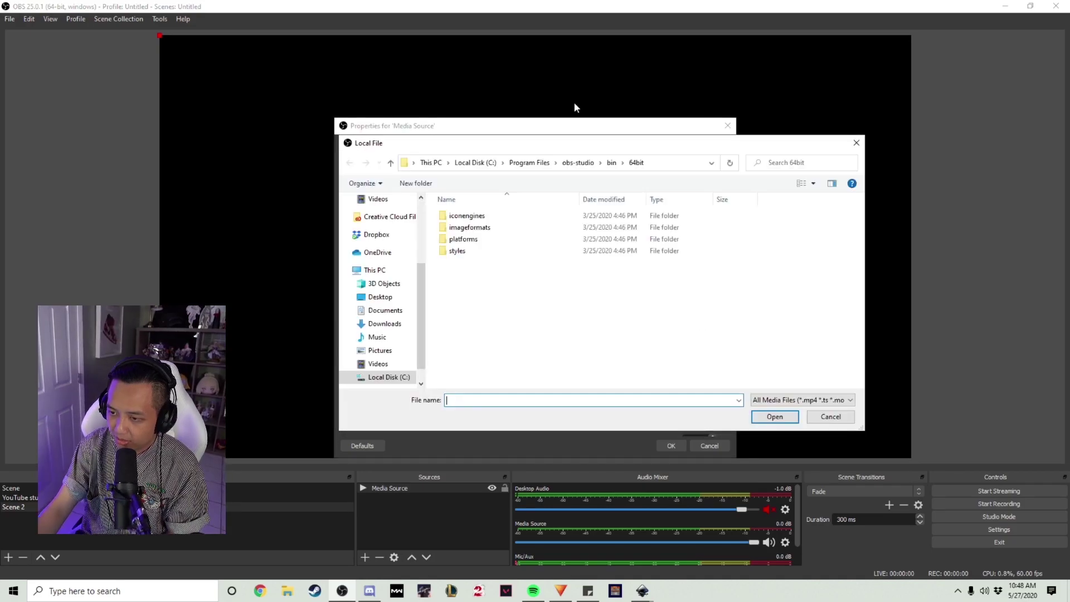
scroll(394, 277, "up", 3)
left_click(392, 287)
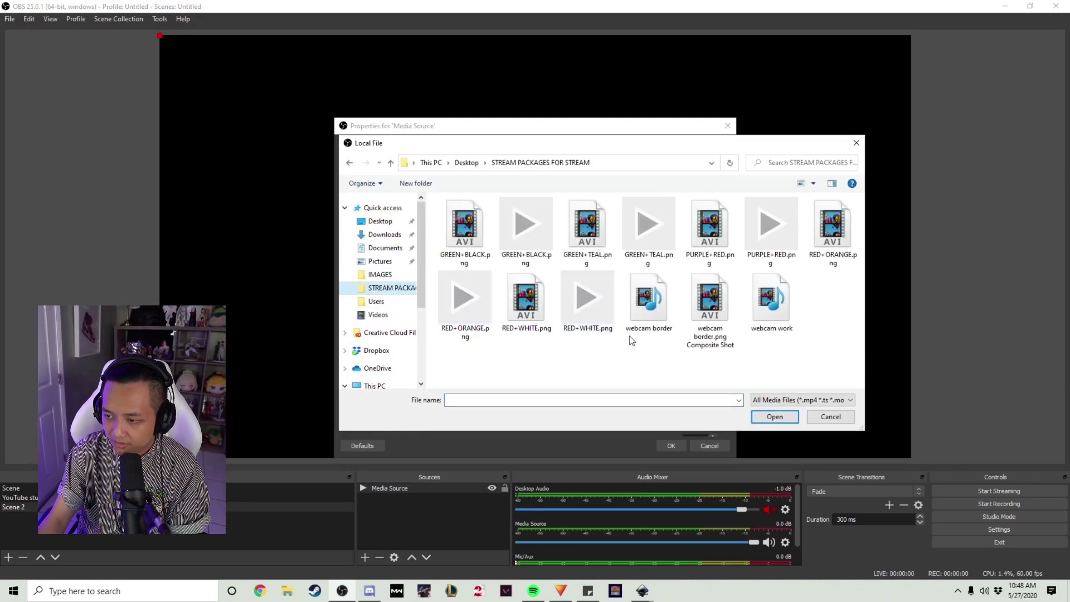
double_click(769, 323)
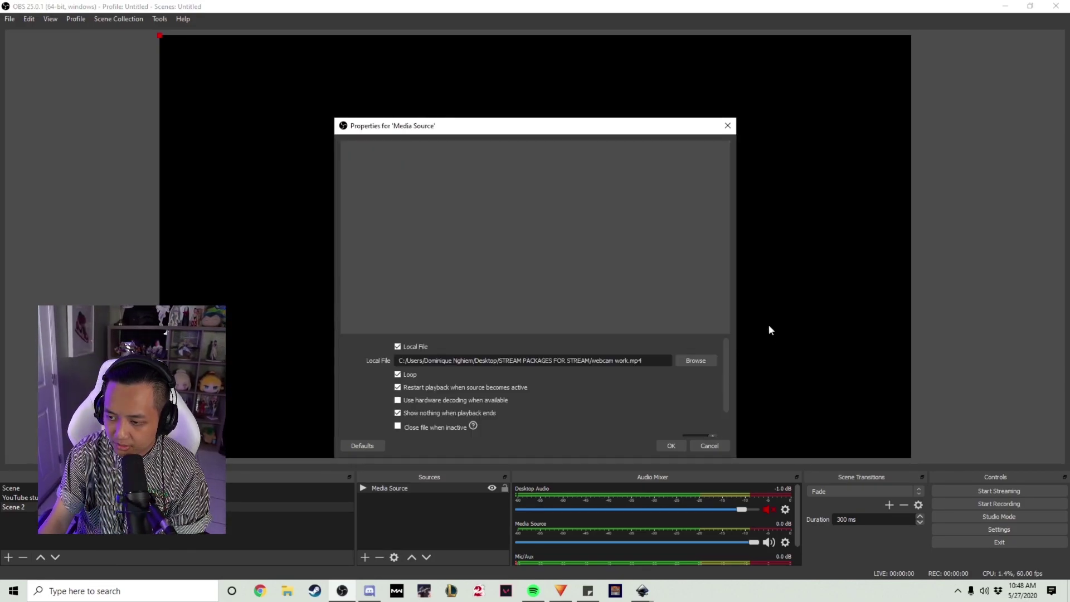
left_click(670, 446)
left_click_drag(450, 220, 618, 328)
left_click_drag(690, 351, 571, 282)
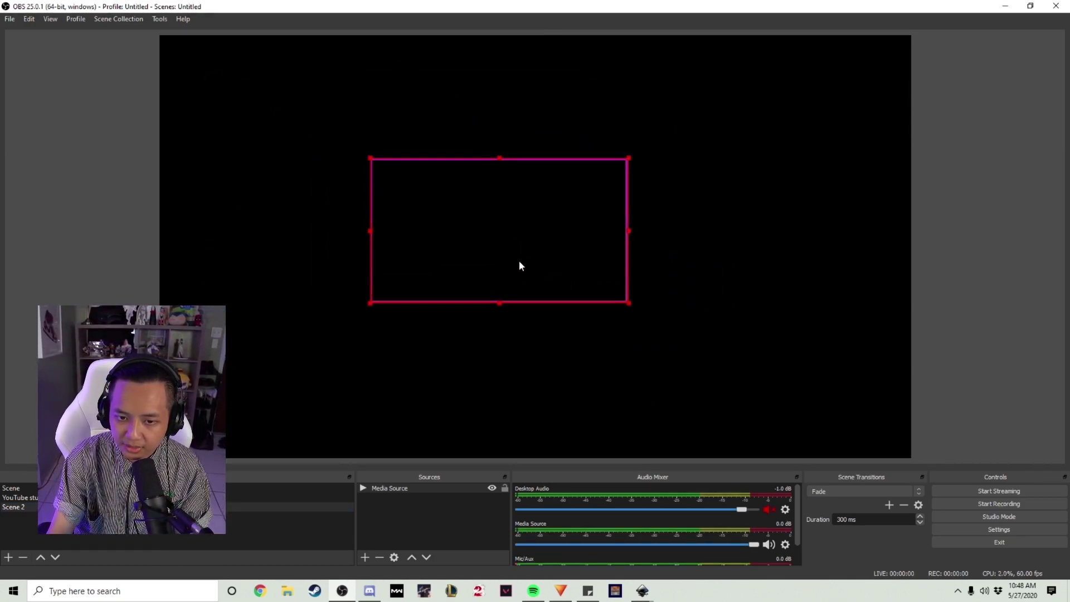